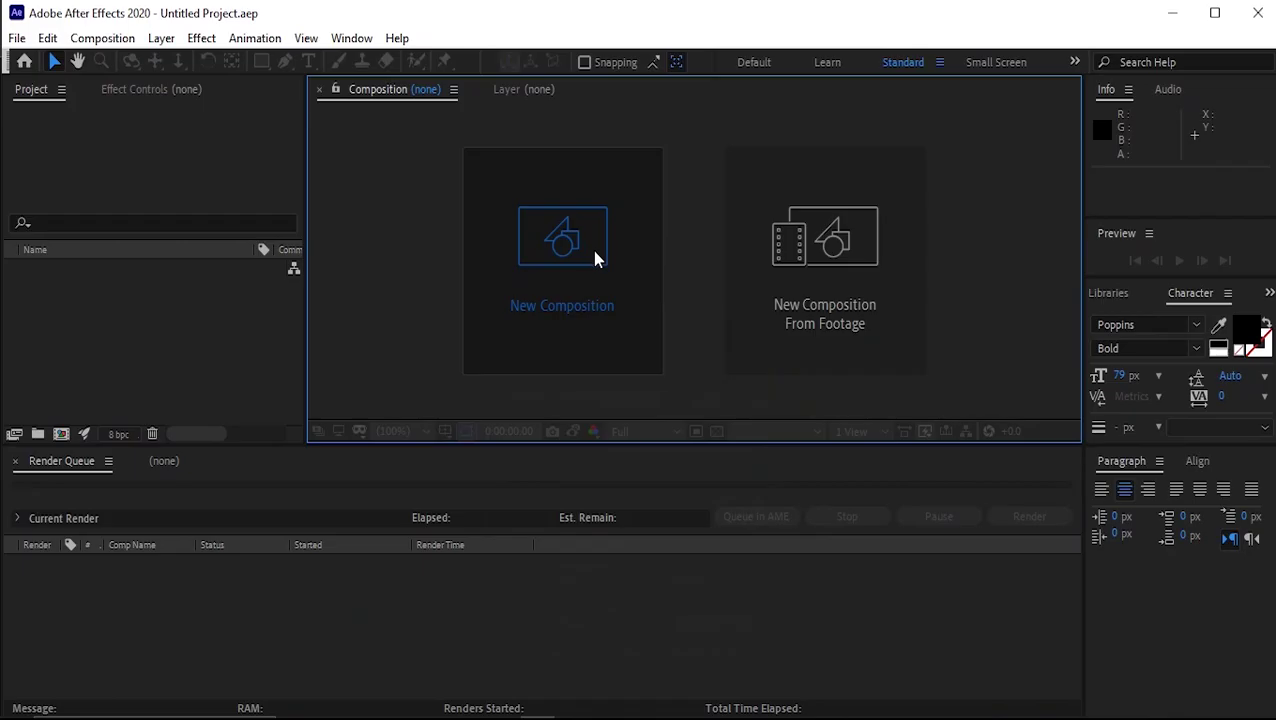
Create Comp 1 at 1920×1080, 0;00;10;29 long, with a near-black #060606 background
{"action": "left_click", "coordinate": [594, 258]}
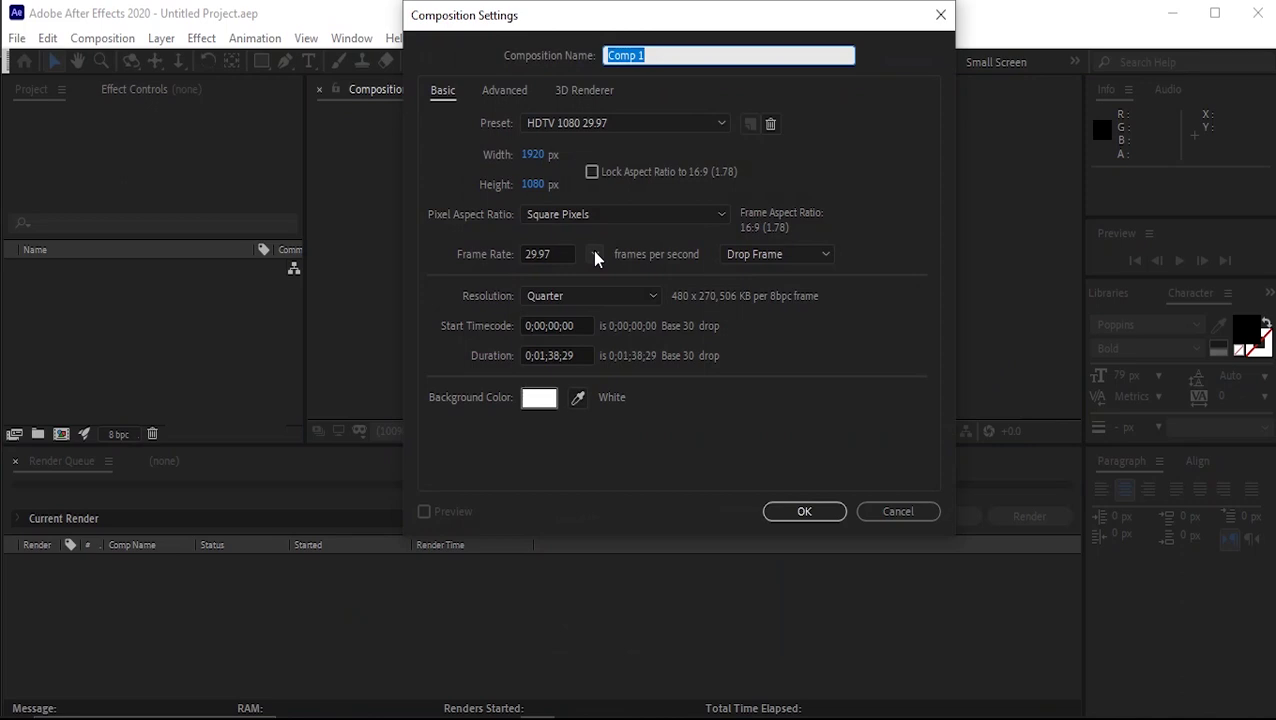
{"action": "left_click", "coordinate": [540, 356]}
{"action": "type", "text": "0;10"}
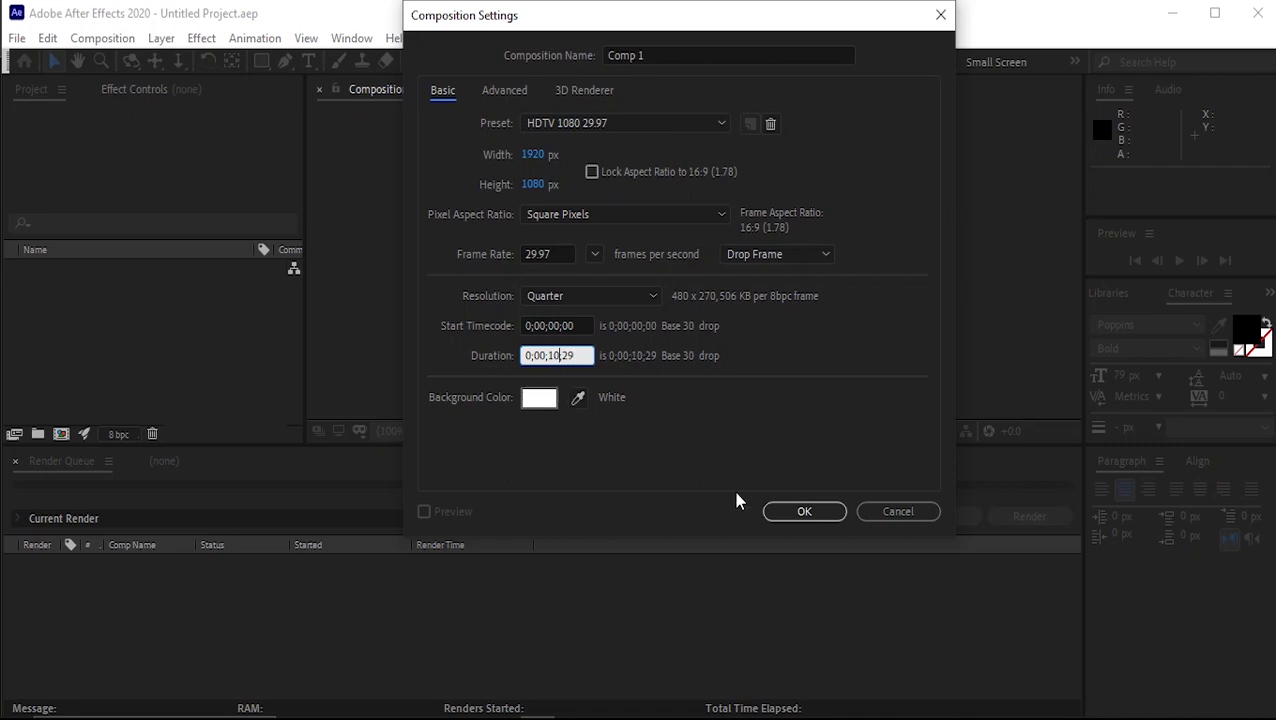
{"action": "left_click", "coordinate": [541, 400]}
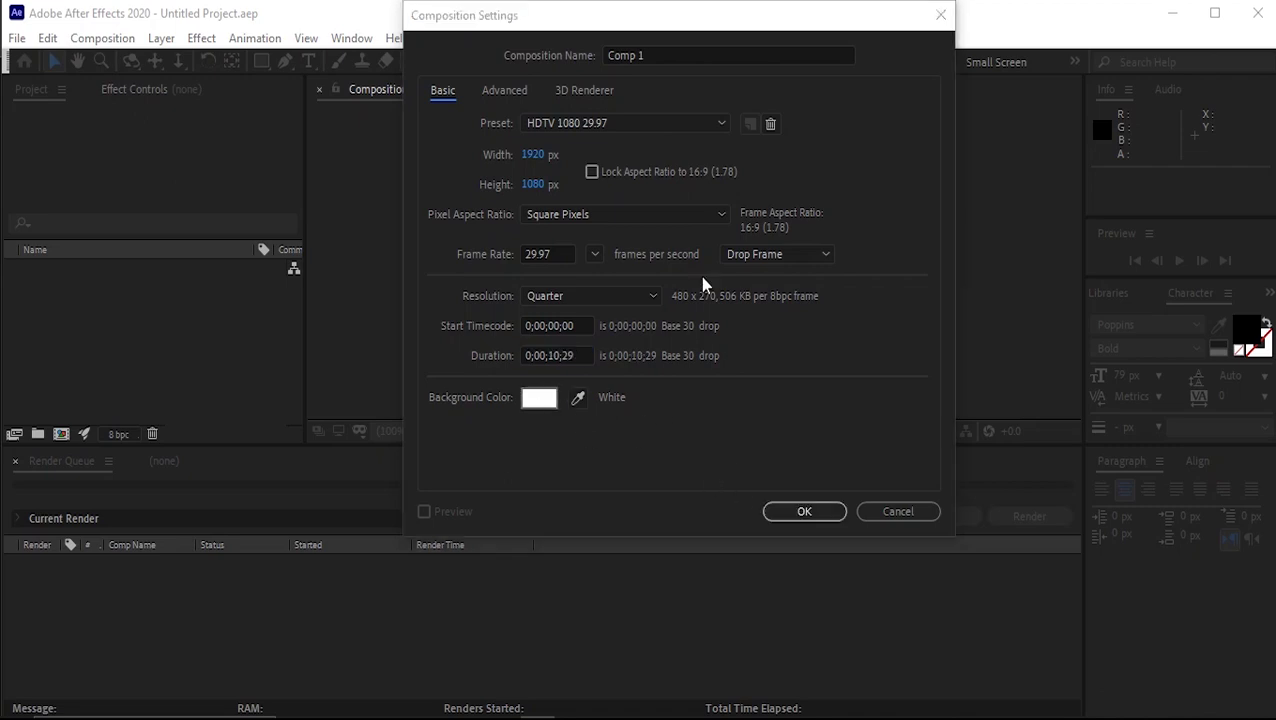
{"action": "mouse_move", "coordinate": [313, 199]}
{"action": "left_mouse_down"}
{"action": "mouse_move", "coordinate": [125, 361]}
{"action": "mouse_move", "coordinate": [127, 375]}
{"action": "left_mouse_up"}
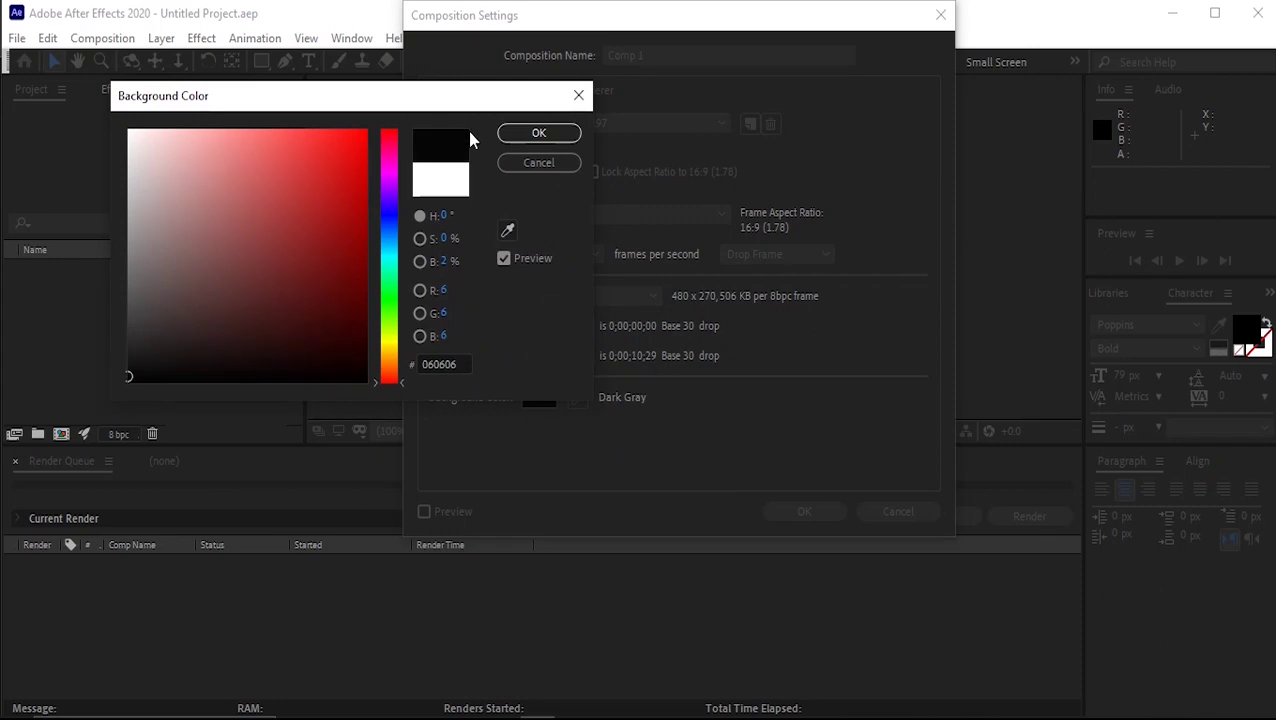
{"action": "left_click", "coordinate": [539, 133]}
{"action": "left_click", "coordinate": [800, 513]}
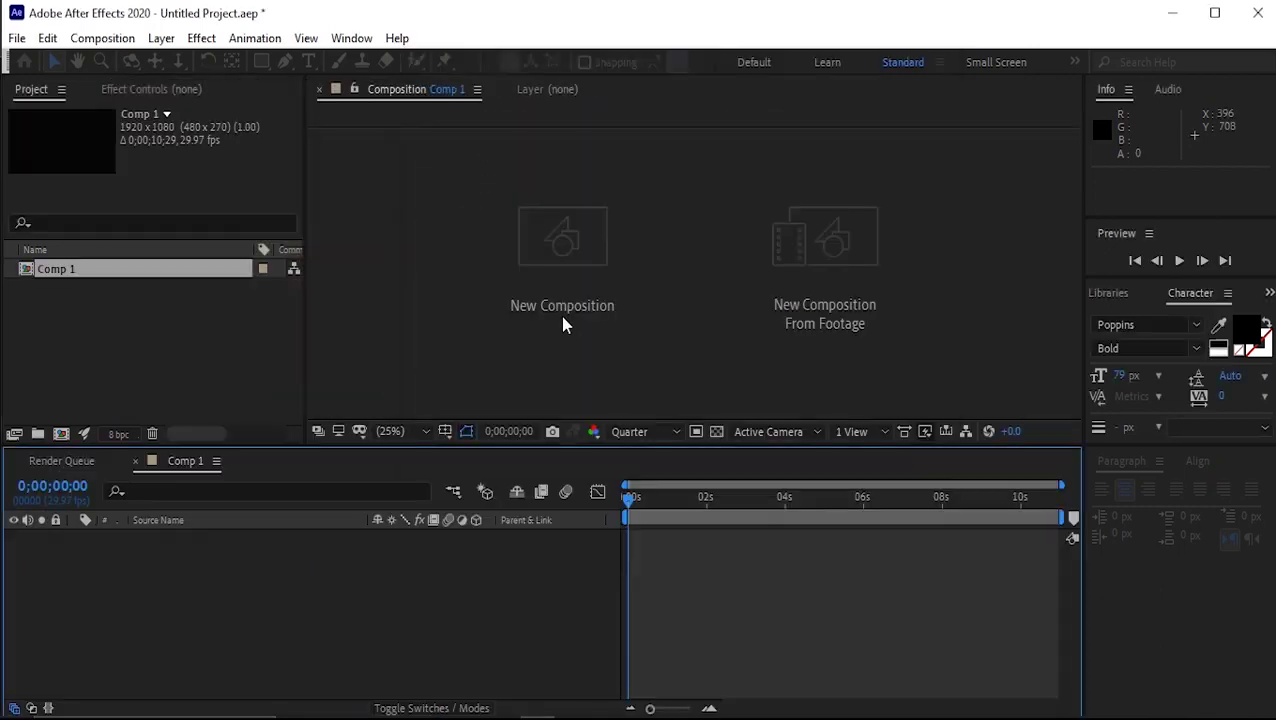
Add a Poppins Bold text layer reading 'Text Animation' and drag it toward the comp centre
{"action": "key", "text": "ctrl+t"}
{"action": "left_click", "coordinate": [662, 310]}
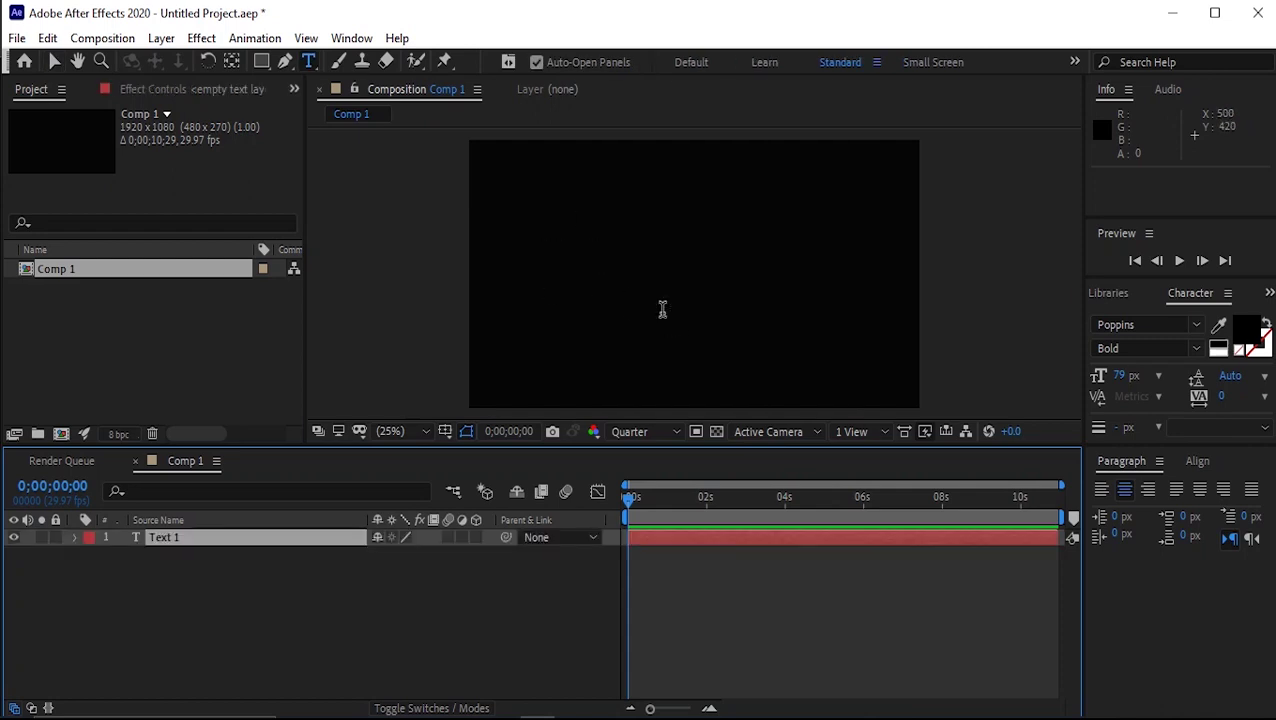
{"action": "type", "text": "Text"}
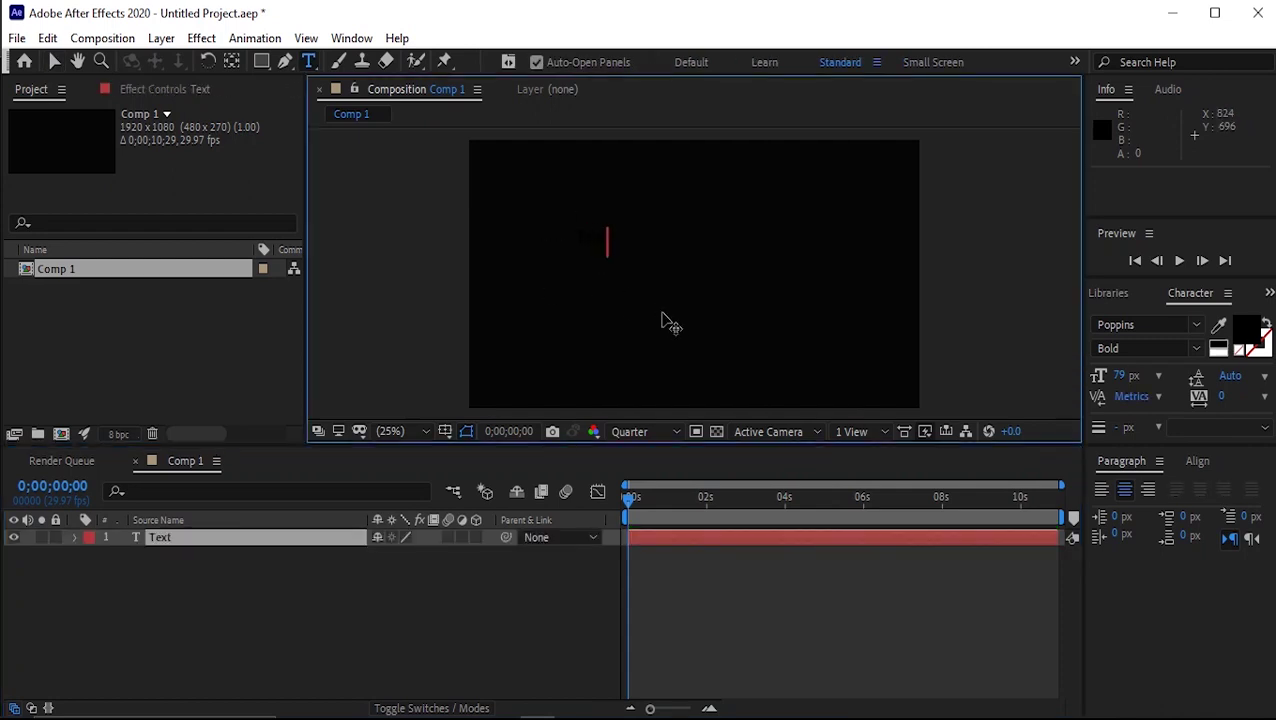
{"action": "type", "text": " Ani"}
{"action": "type", "text": "mation"}
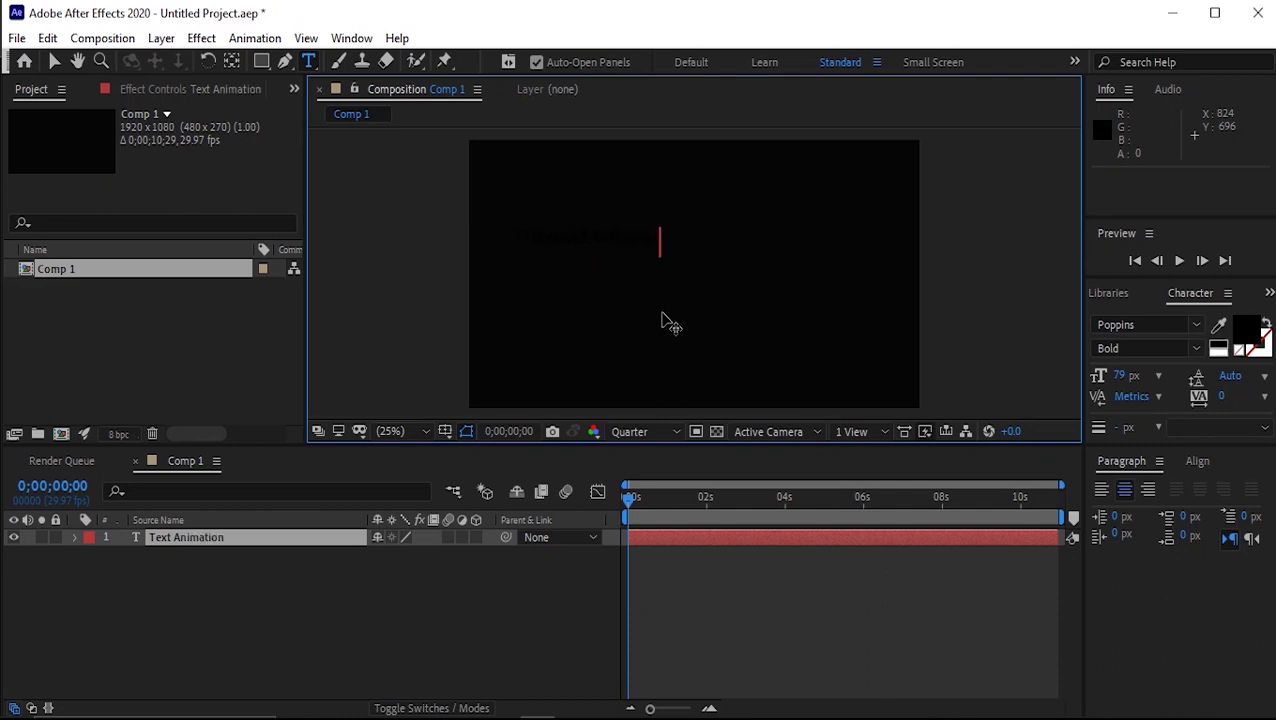
{"action": "left_click", "coordinate": [54, 61]}
{"action": "left_click_drag", "start_coordinate": [632, 254], "coordinate": [724, 290]}
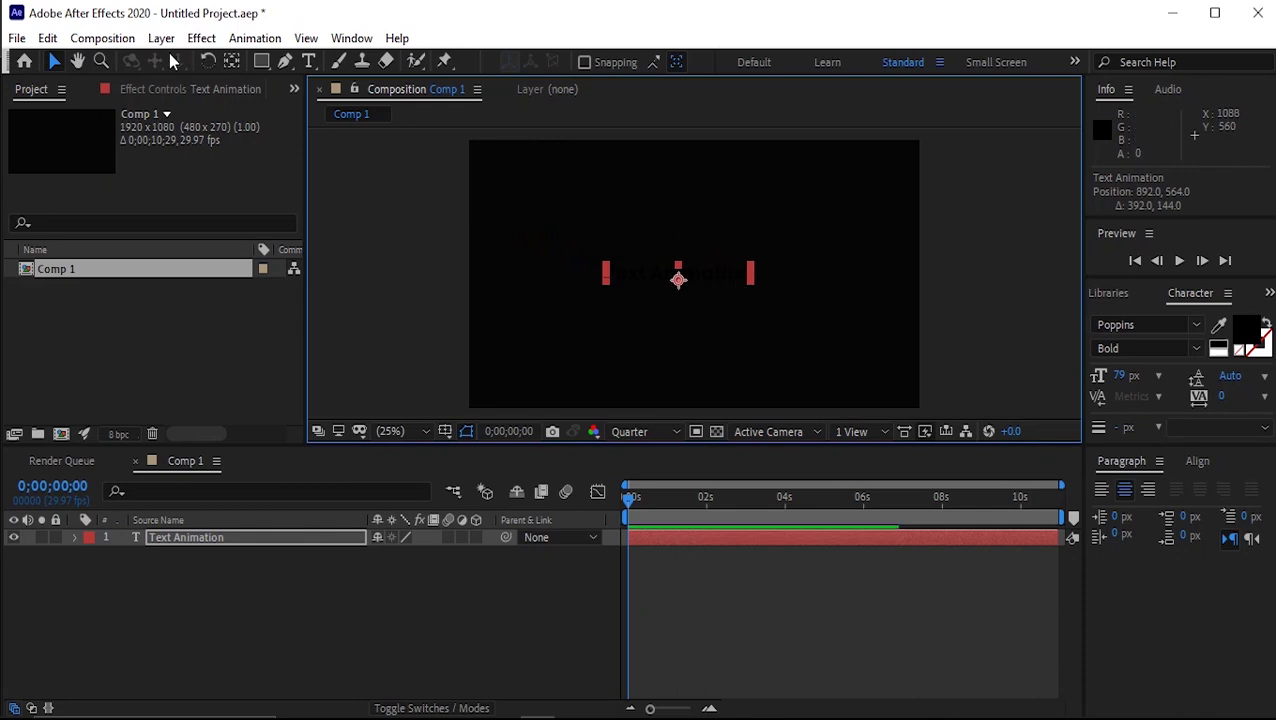
Change Comp 1's background colour to pure white (FFFFFF) in Composition Settings
{"action": "left_click", "coordinate": [102, 38]}
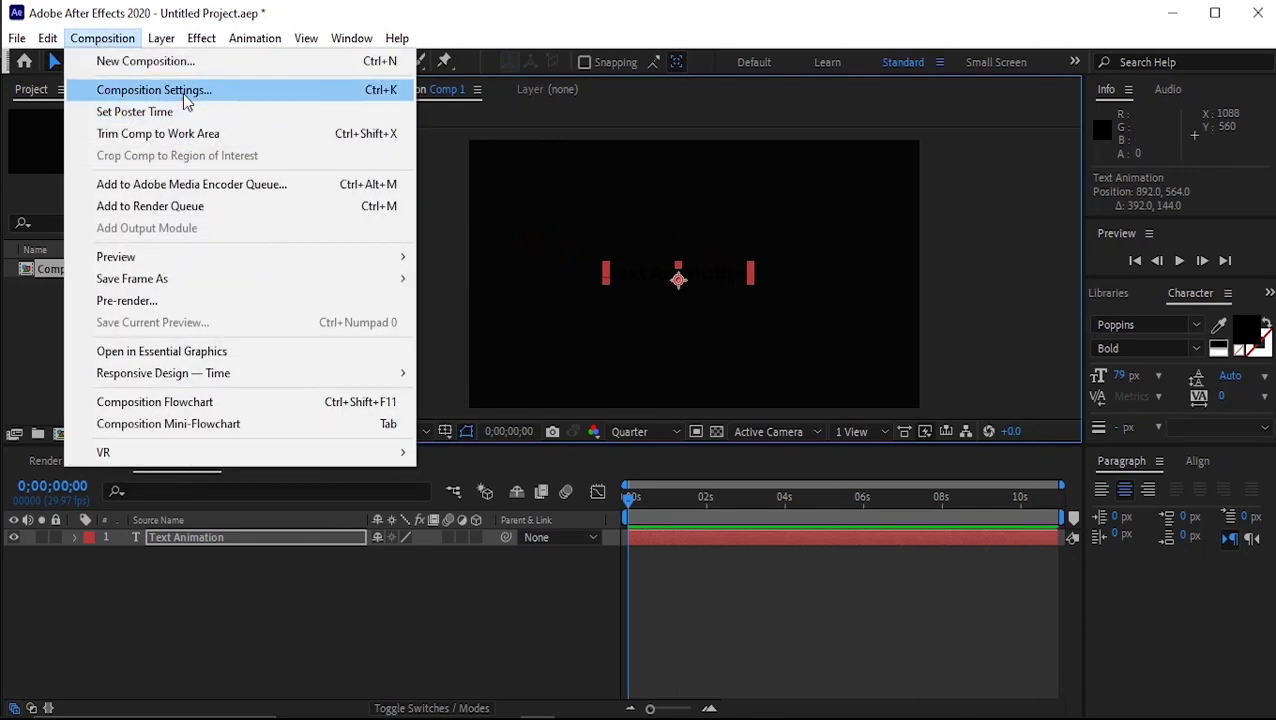
{"action": "left_click", "coordinate": [184, 97]}
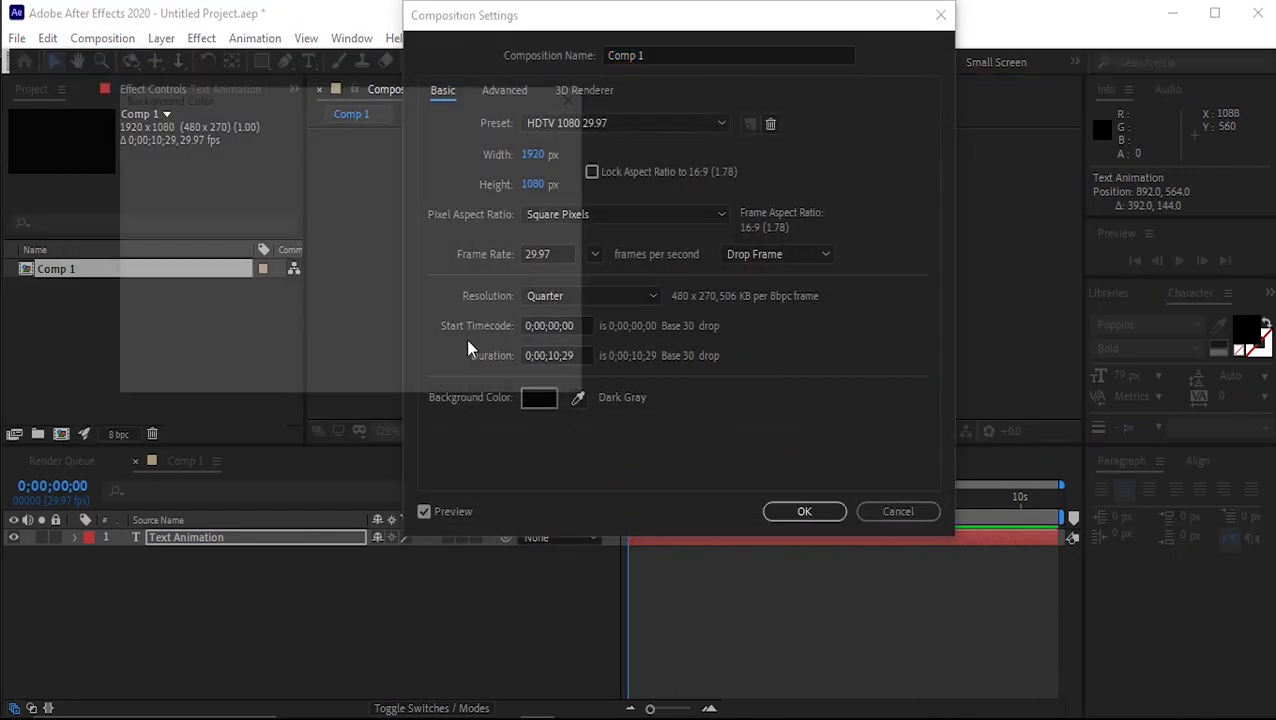
{"action": "left_click", "coordinate": [539, 397]}
{"action": "left_click", "coordinate": [162, 279]}
{"action": "left_click", "coordinate": [129, 131]}
{"action": "left_click", "coordinate": [128, 129]}
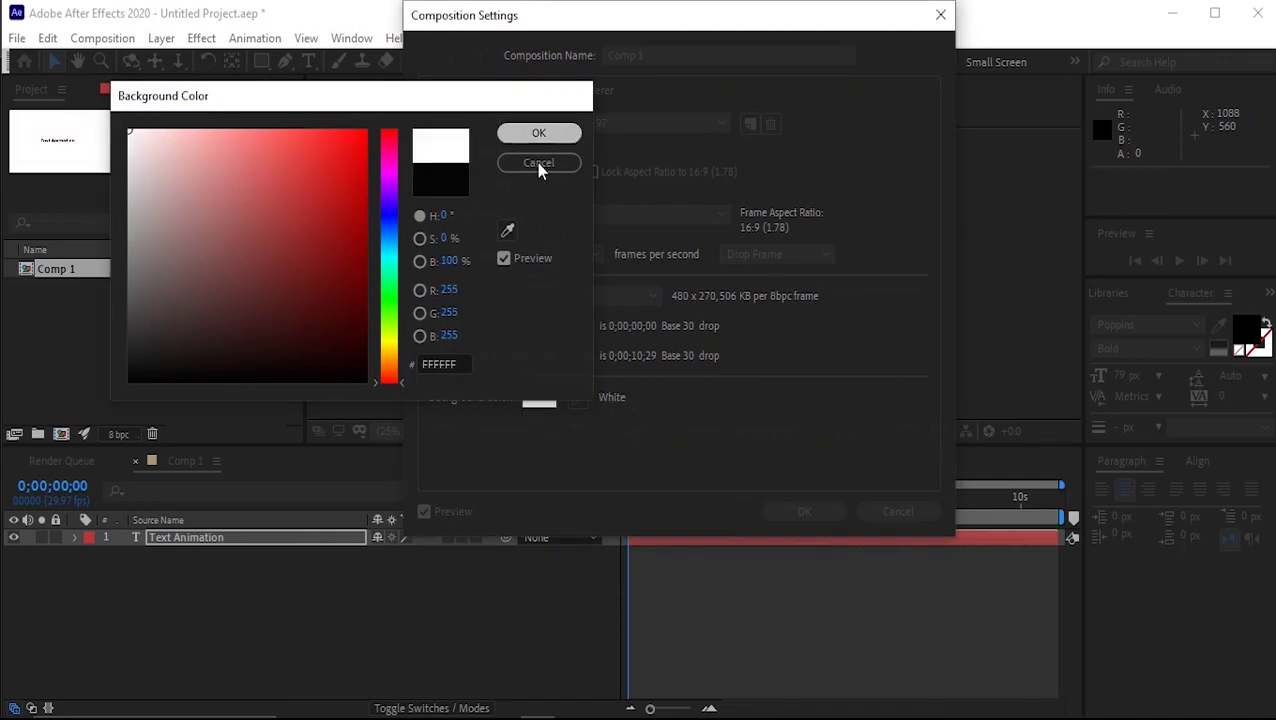
{"action": "left_click", "coordinate": [539, 165]}
{"action": "left_click", "coordinate": [817, 514]}
Nudge the text toward the middle, then align it to the composition's horizontal and vertical centre
{"action": "key", "text": "s"}
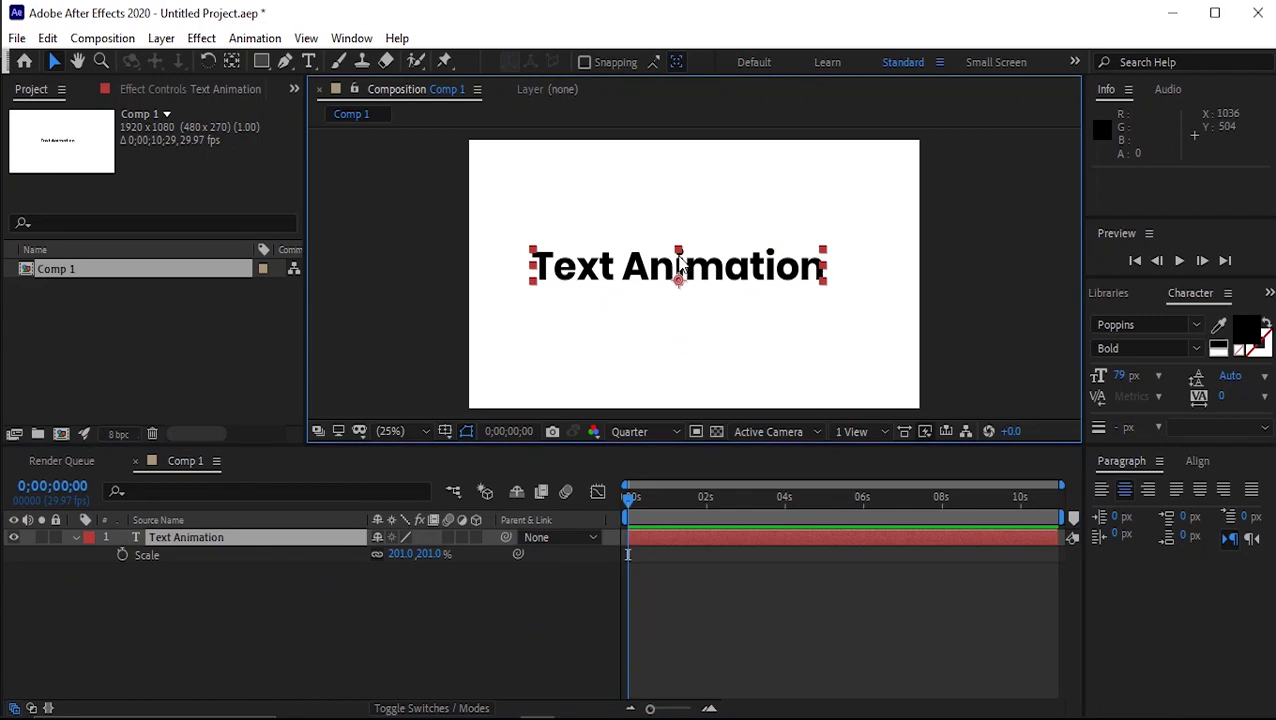
{"action": "left_click_drag", "start_coordinate": [680, 262], "coordinate": [716, 255]}
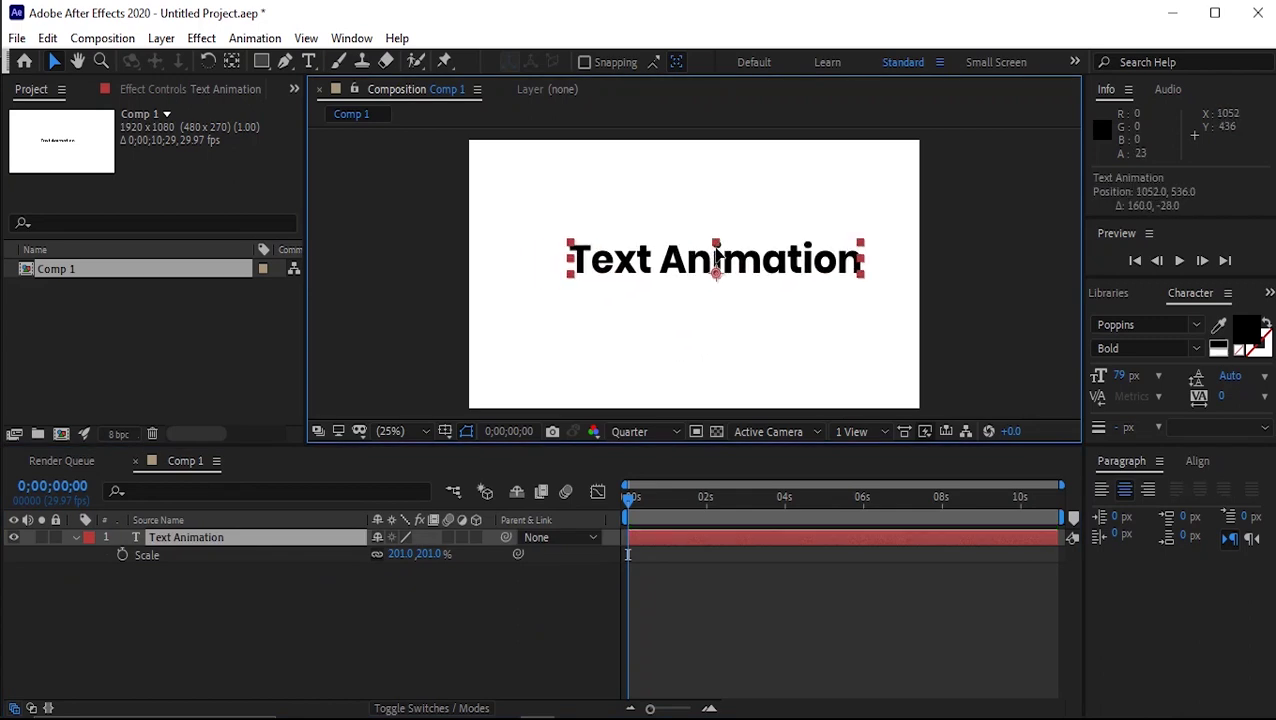
{"action": "left_click_drag", "start_coordinate": [716, 255], "coordinate": [704, 257]}
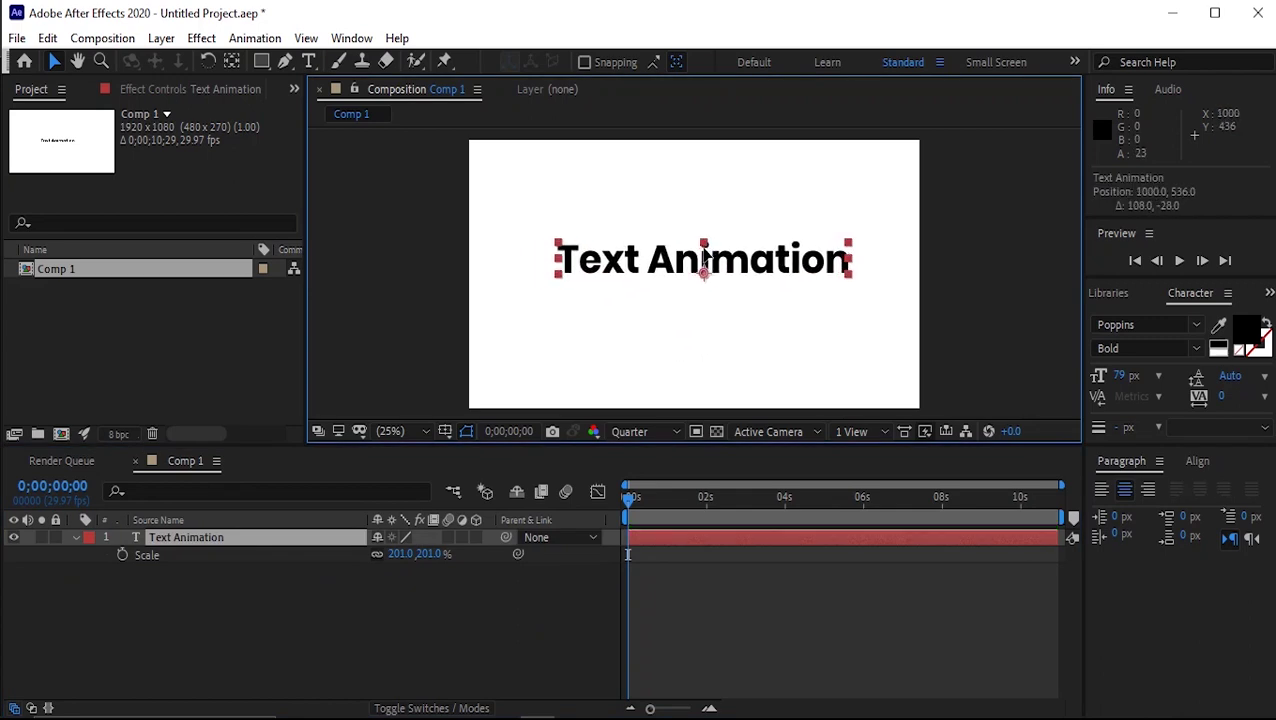
{"action": "left_click", "coordinate": [1197, 461]}
{"action": "left_click", "coordinate": [1136, 511]}
{"action": "left_click", "coordinate": [1232, 511]}
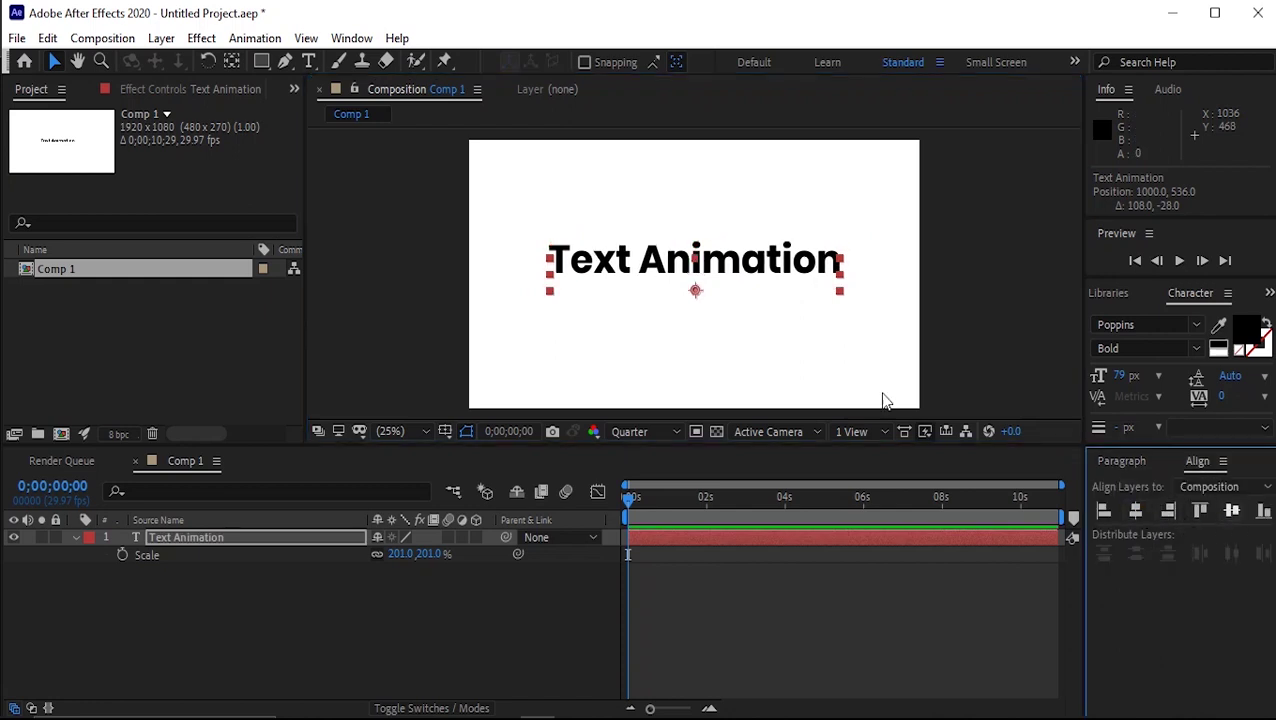
{"action": "left_click", "coordinate": [963, 222]}
{"action": "left_click", "coordinate": [700, 290]}
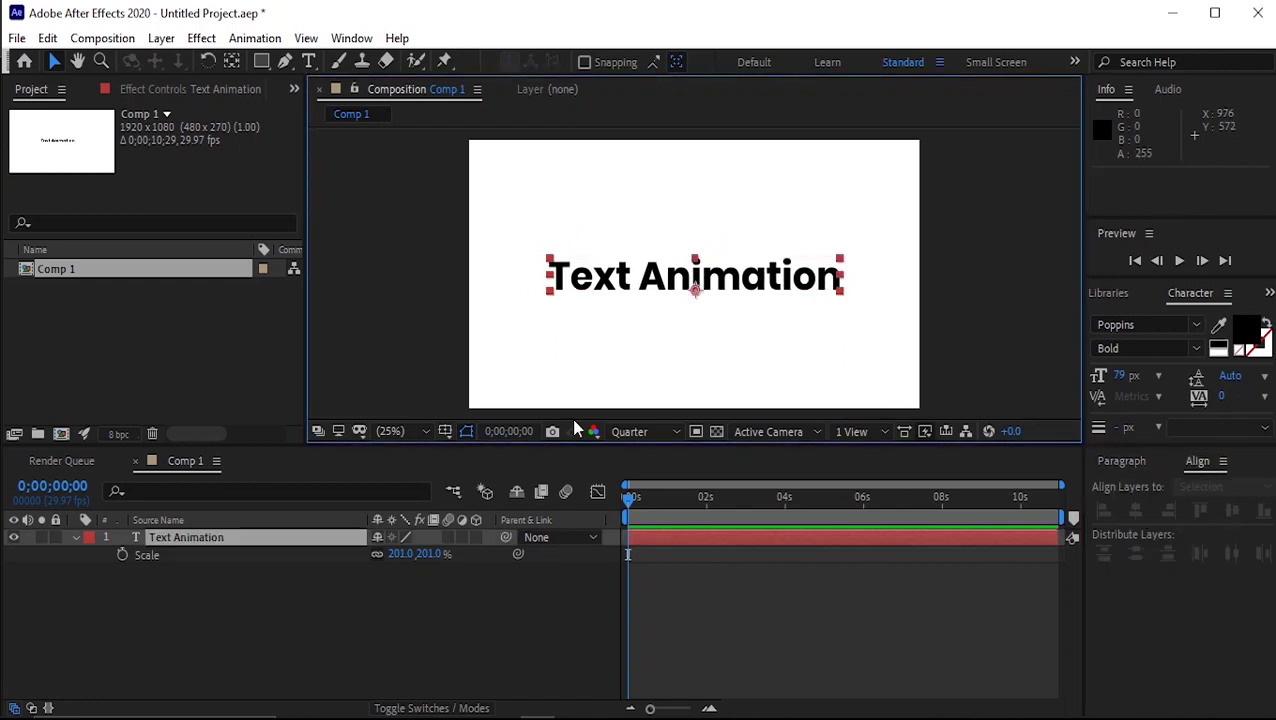
{"action": "left_click", "coordinate": [230, 625]}
{"action": "left_click", "coordinate": [77, 535]}
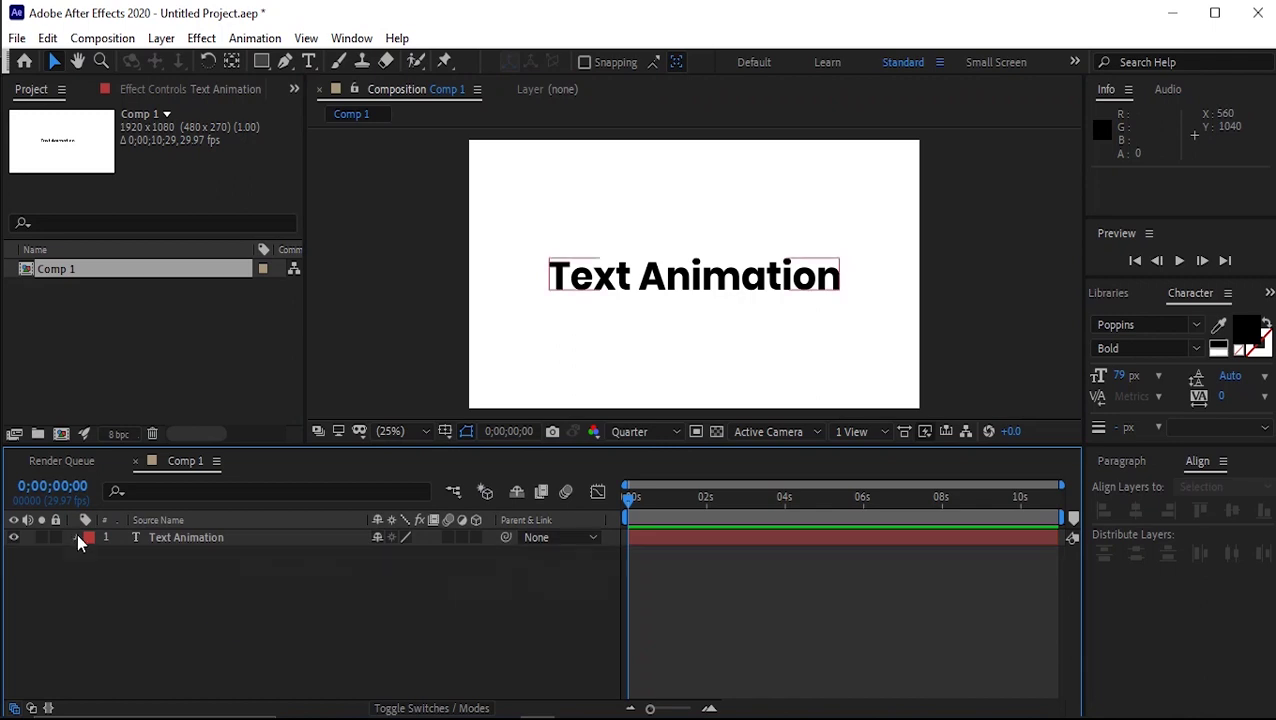
Add a Position text animator and give Animator 1 an Expression Selector
{"action": "left_click", "coordinate": [77, 535]}
{"action": "left_click", "coordinate": [92, 572]}
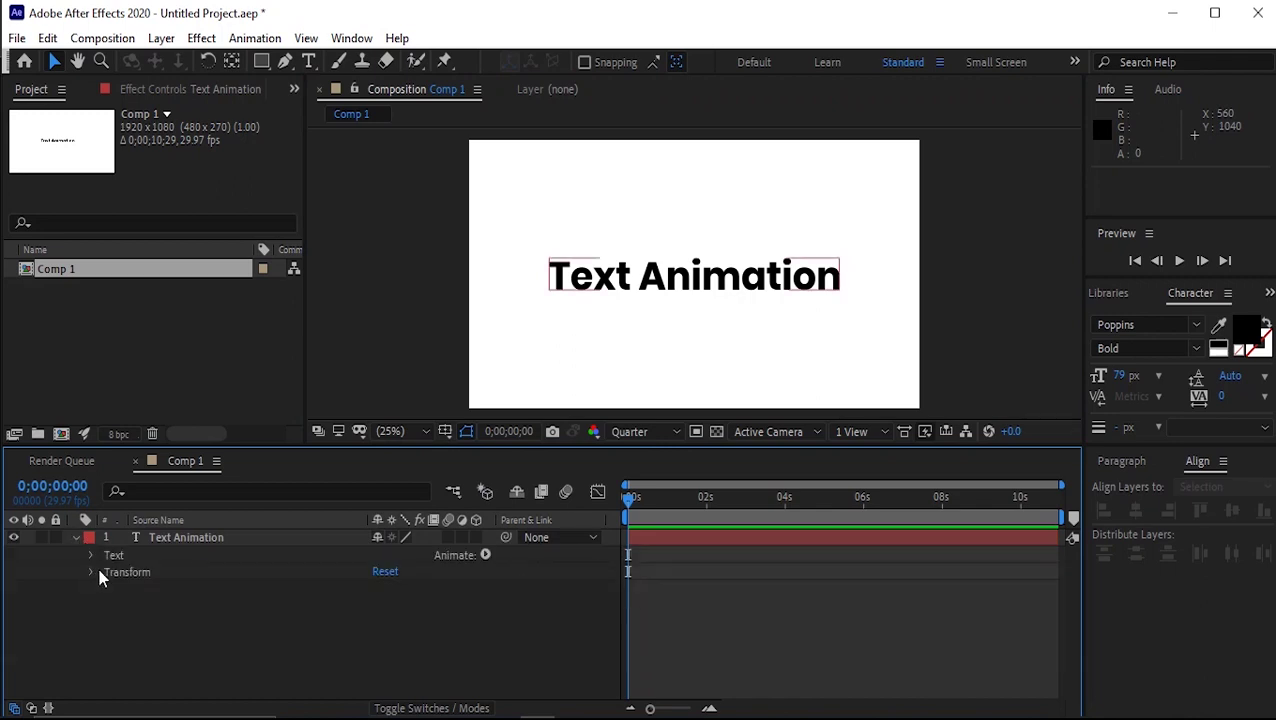
{"action": "left_click", "coordinate": [485, 556]}
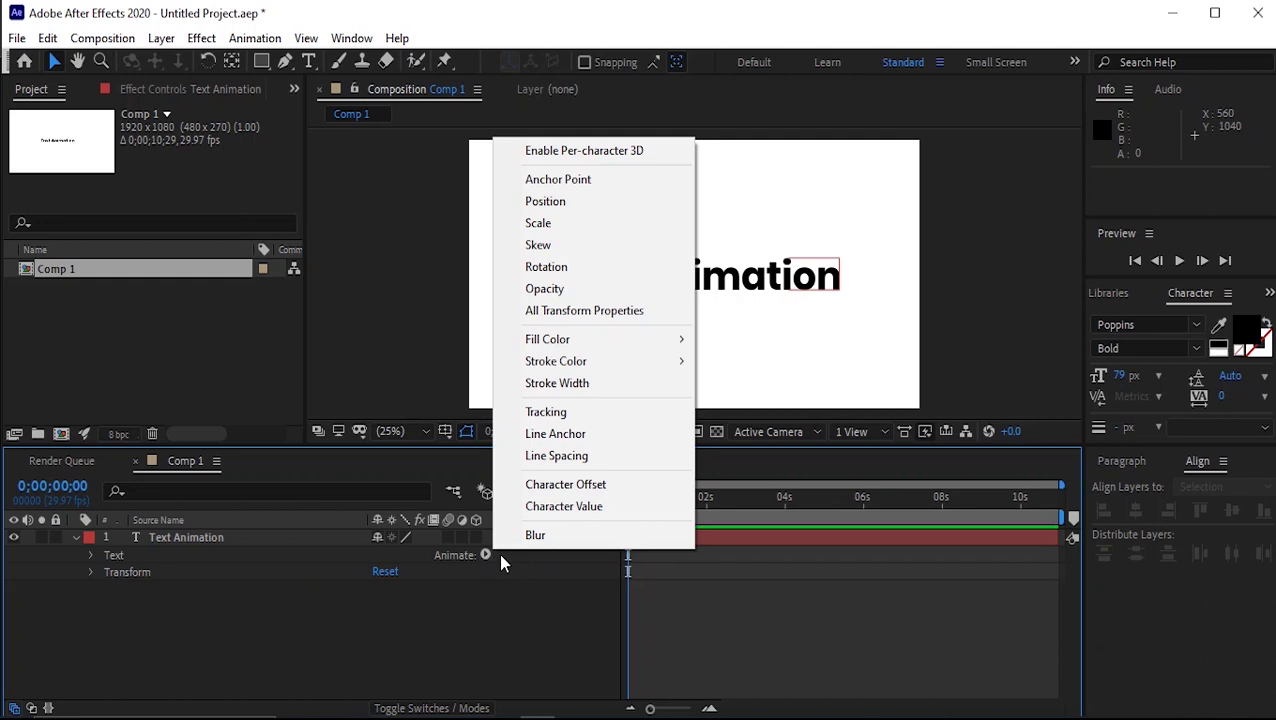
{"action": "left_click", "coordinate": [572, 201]}
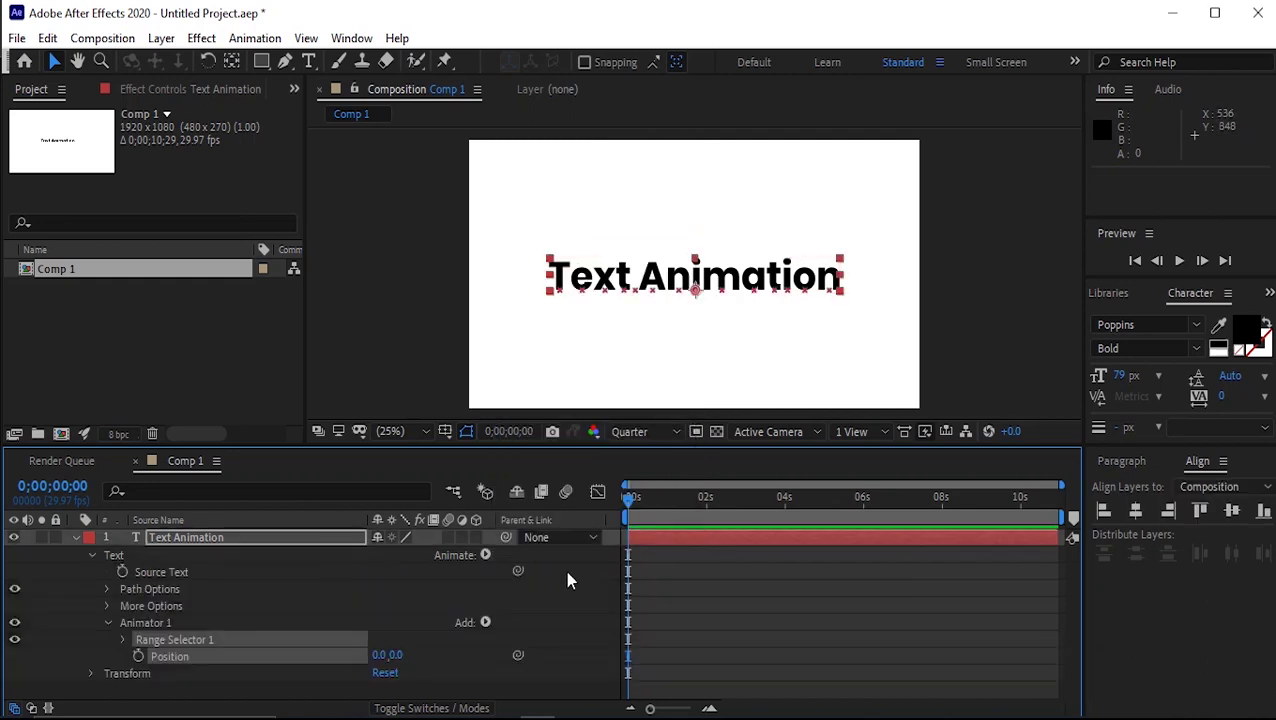
{"action": "left_click", "coordinate": [485, 623]}
{"action": "mouse_move", "coordinate": [535, 655]}
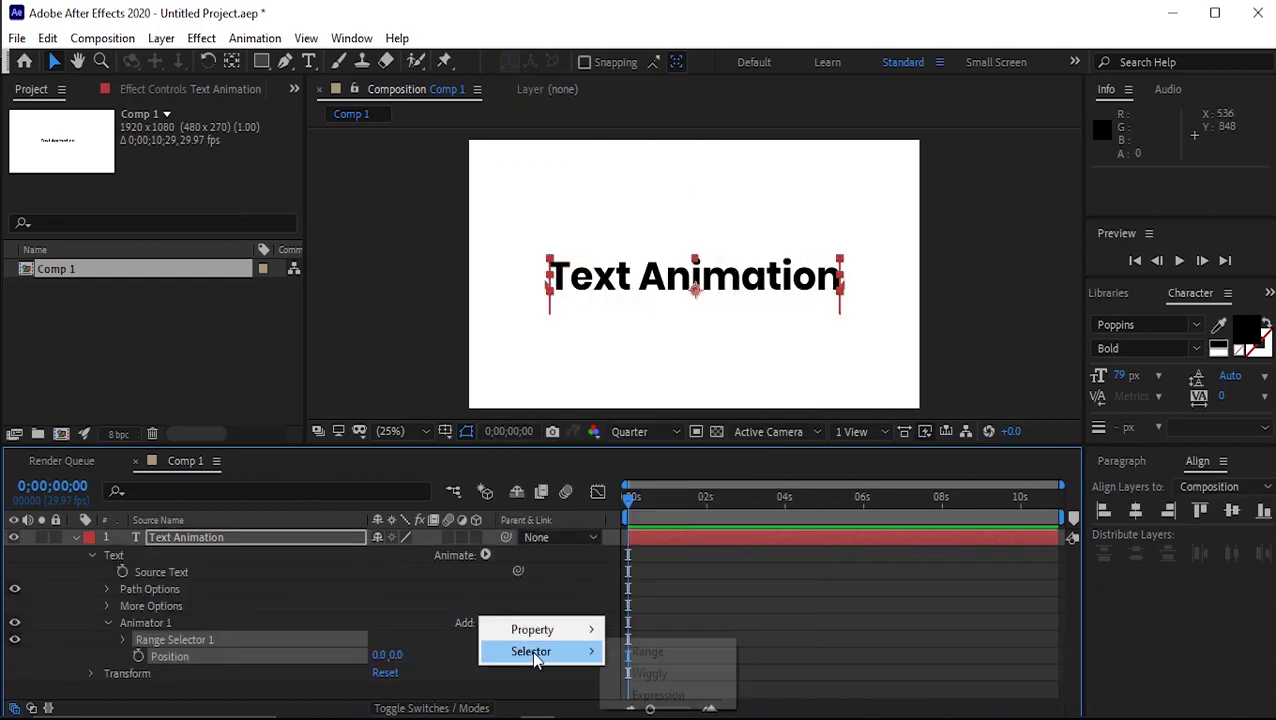
{"action": "left_click", "coordinate": [690, 696]}
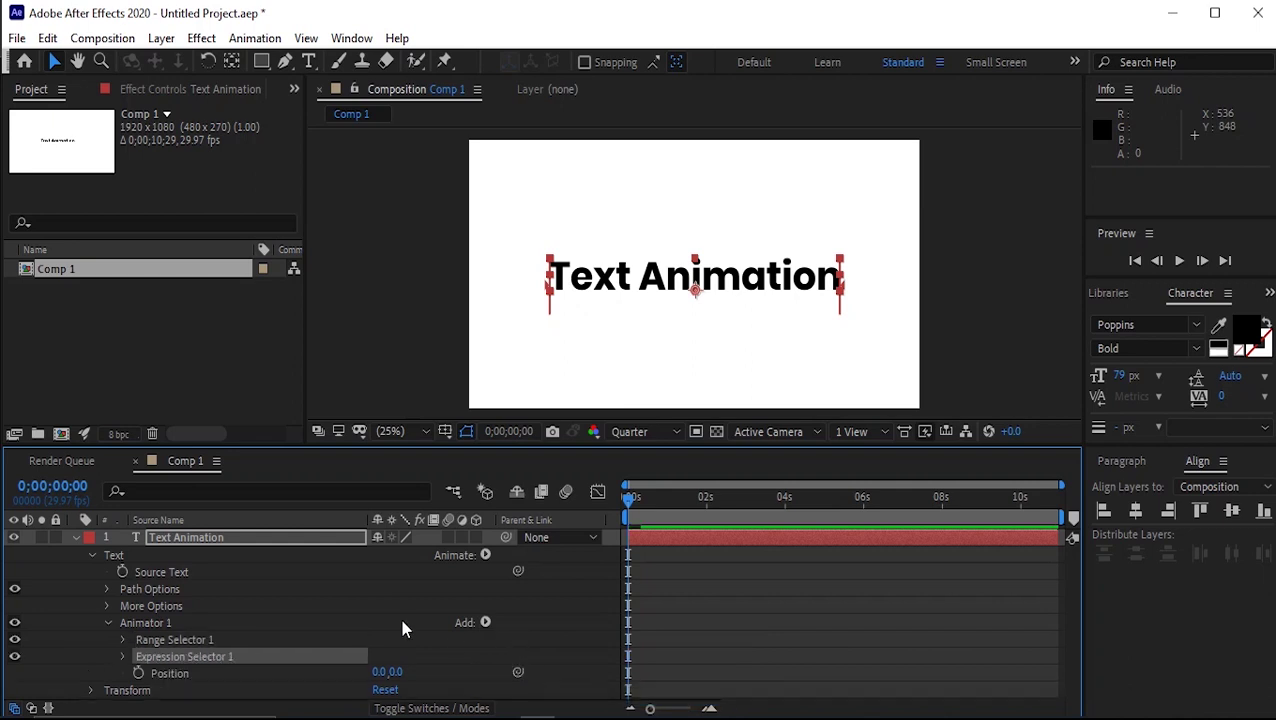
Add Scale, Rotation and Tracking to Animator 1 and expand Expression Selector 1
{"action": "left_click", "coordinate": [486, 623]}
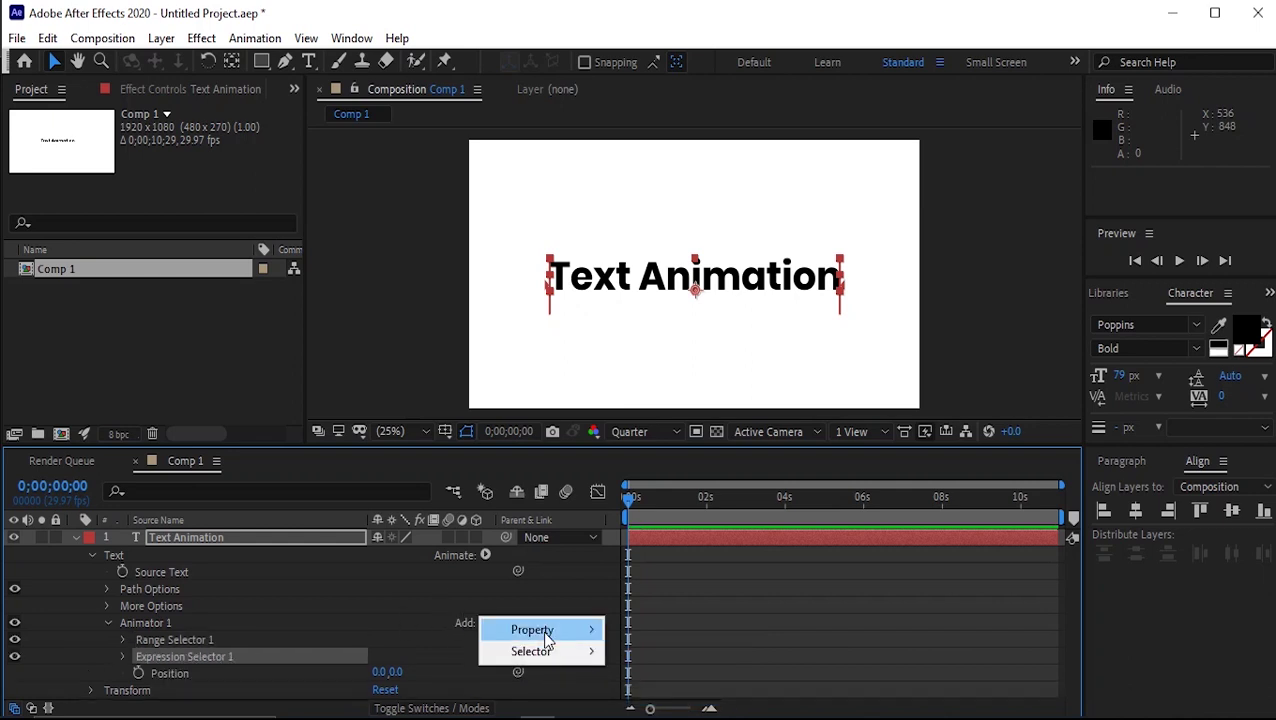
{"action": "mouse_move", "coordinate": [515, 630]}
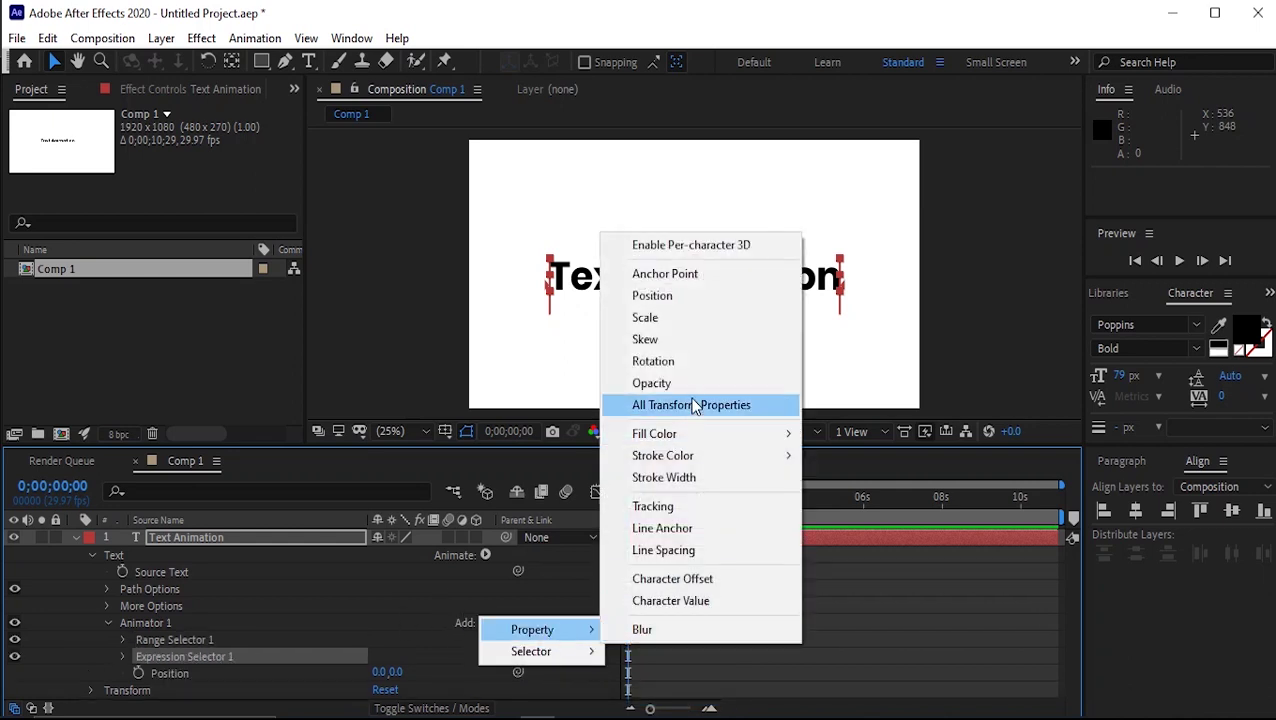
{"action": "left_click", "coordinate": [655, 317]}
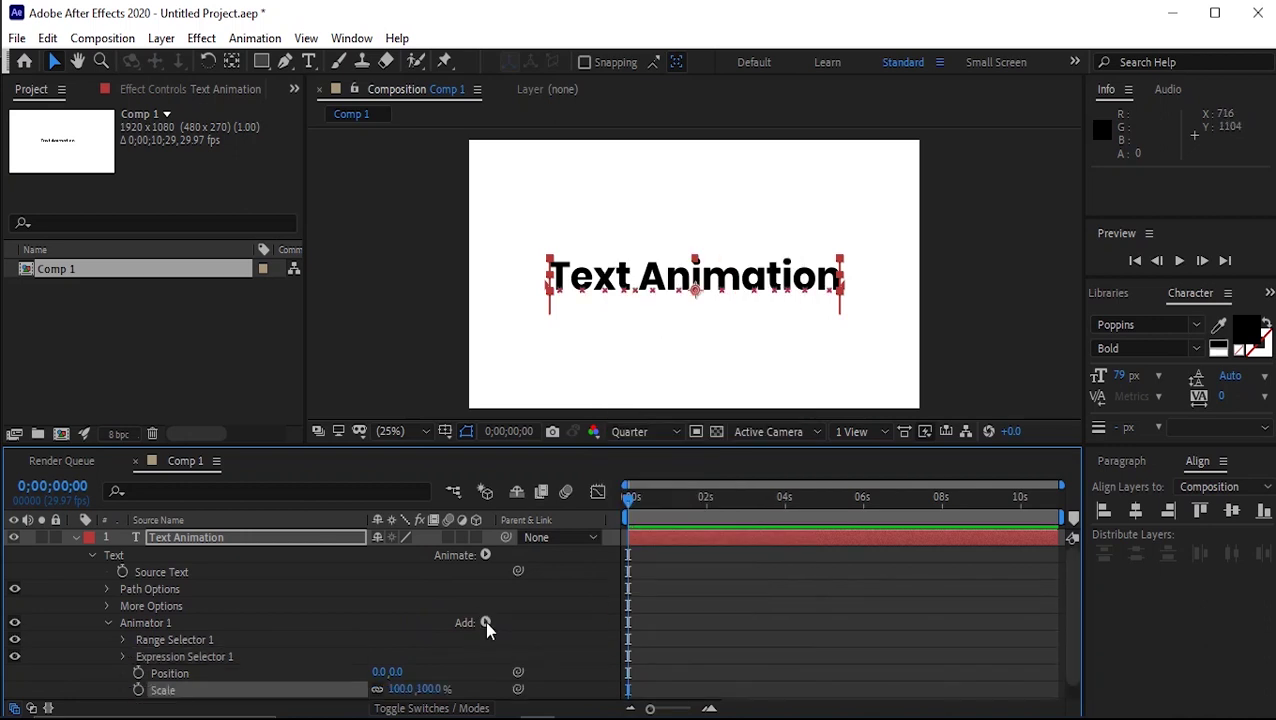
{"action": "left_click", "coordinate": [486, 623]}
{"action": "mouse_move", "coordinate": [527, 629]}
{"action": "left_click", "coordinate": [672, 361]}
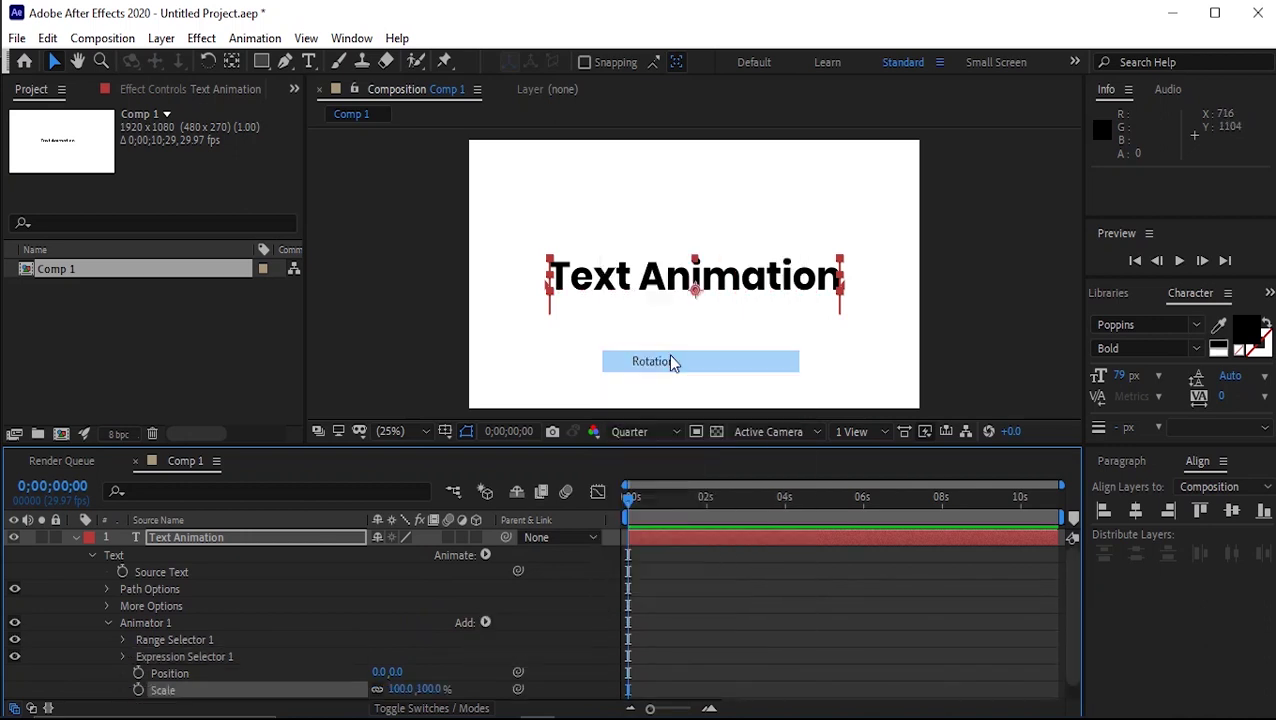
{"action": "left_click", "coordinate": [484, 604]}
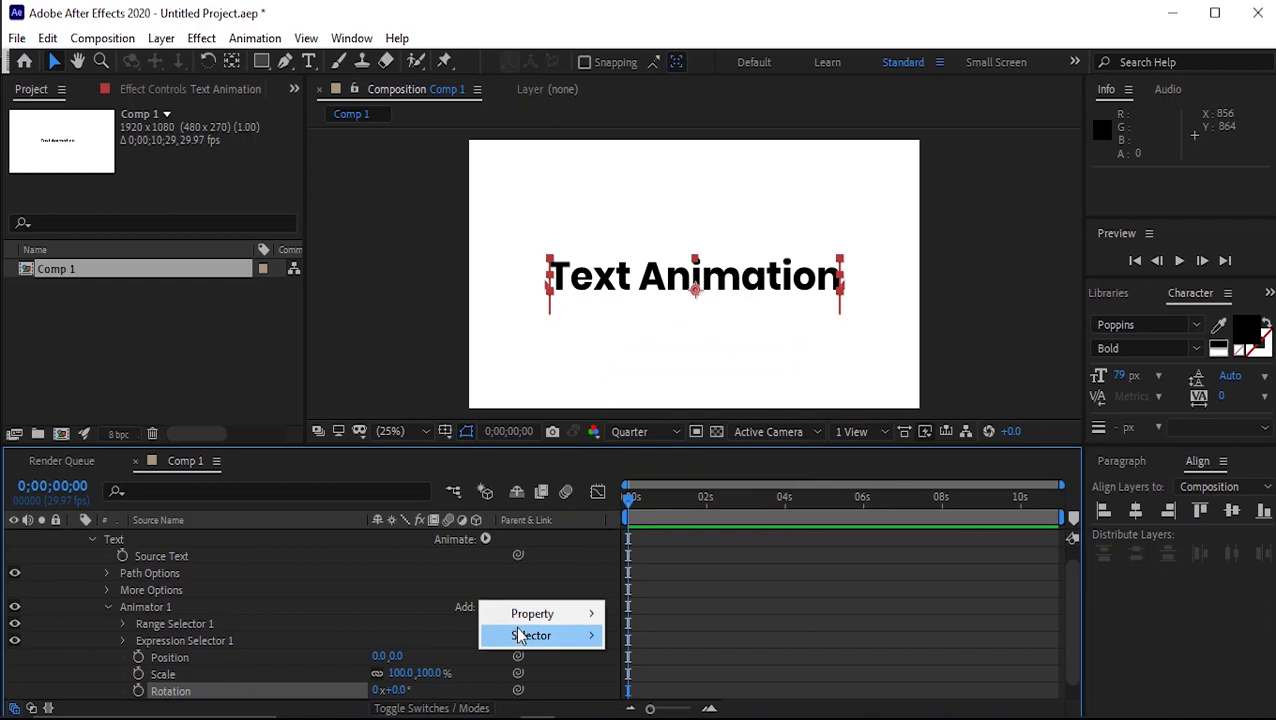
{"action": "mouse_move", "coordinate": [530, 612]}
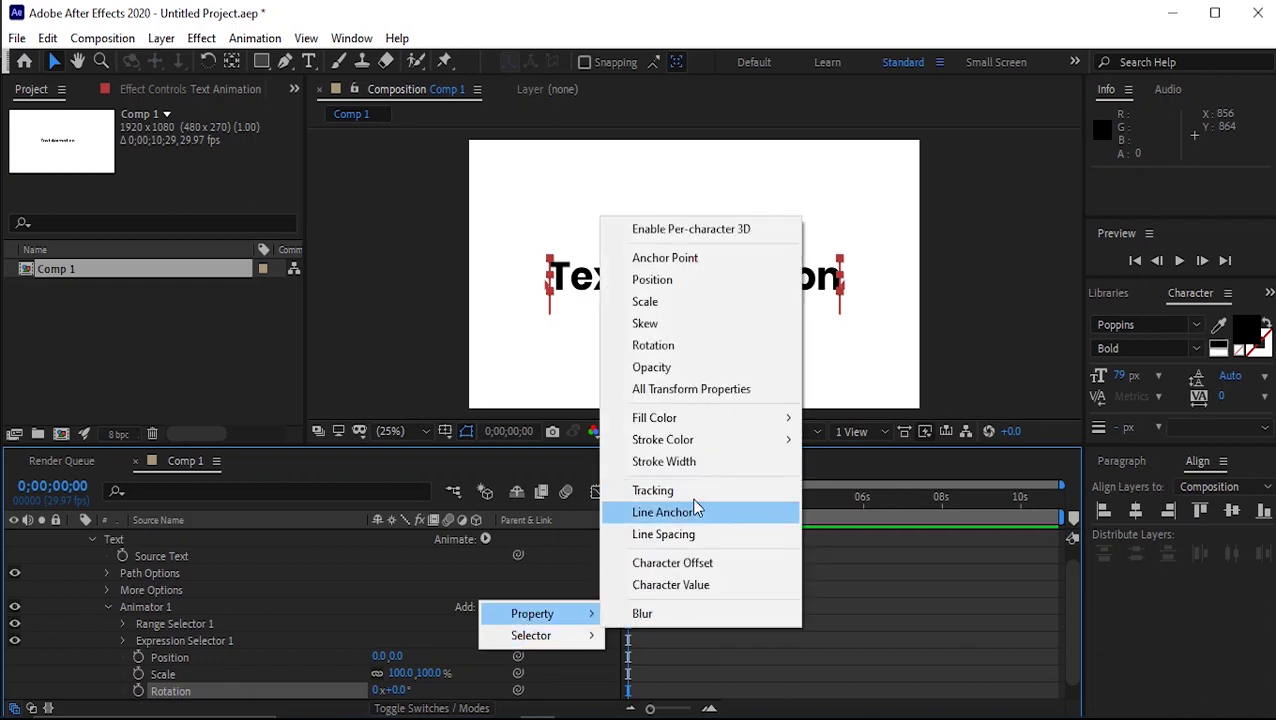
{"action": "left_click", "coordinate": [660, 490]}
{"action": "scroll", "coordinate": [167, 593], "scroll_direction": "down", "scroll_amount": 1}
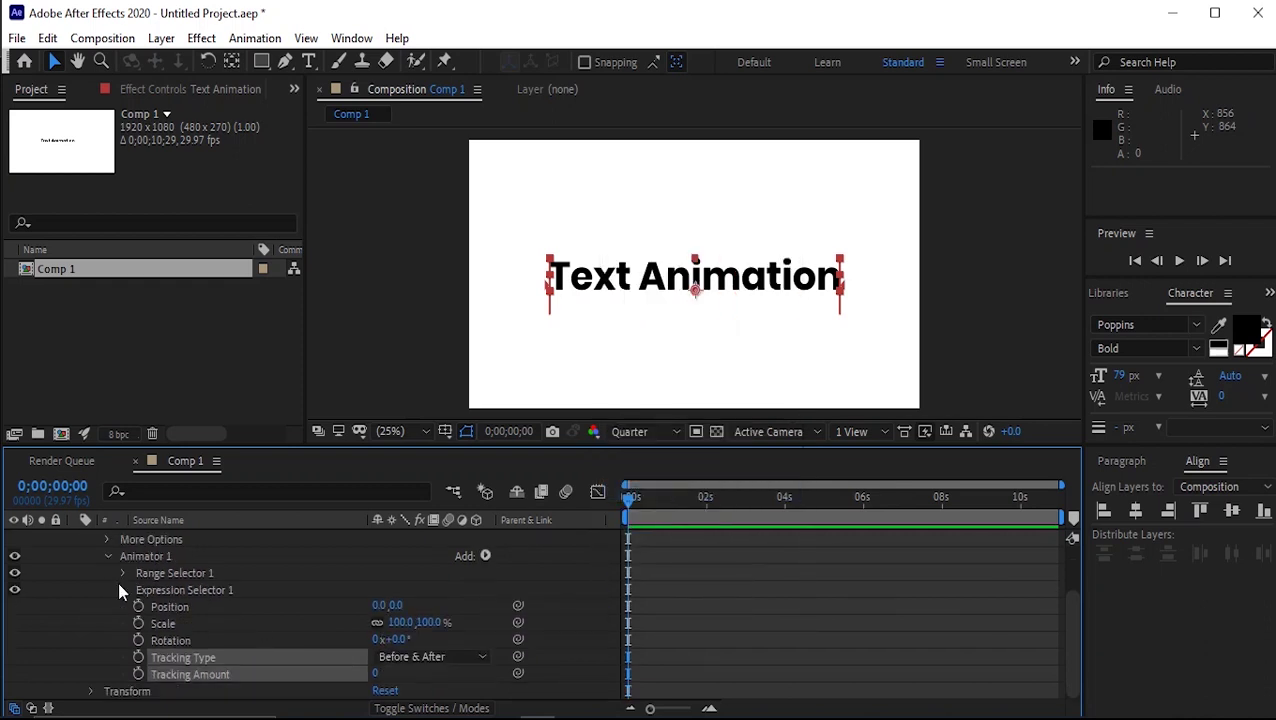
{"action": "left_click", "coordinate": [124, 589]}
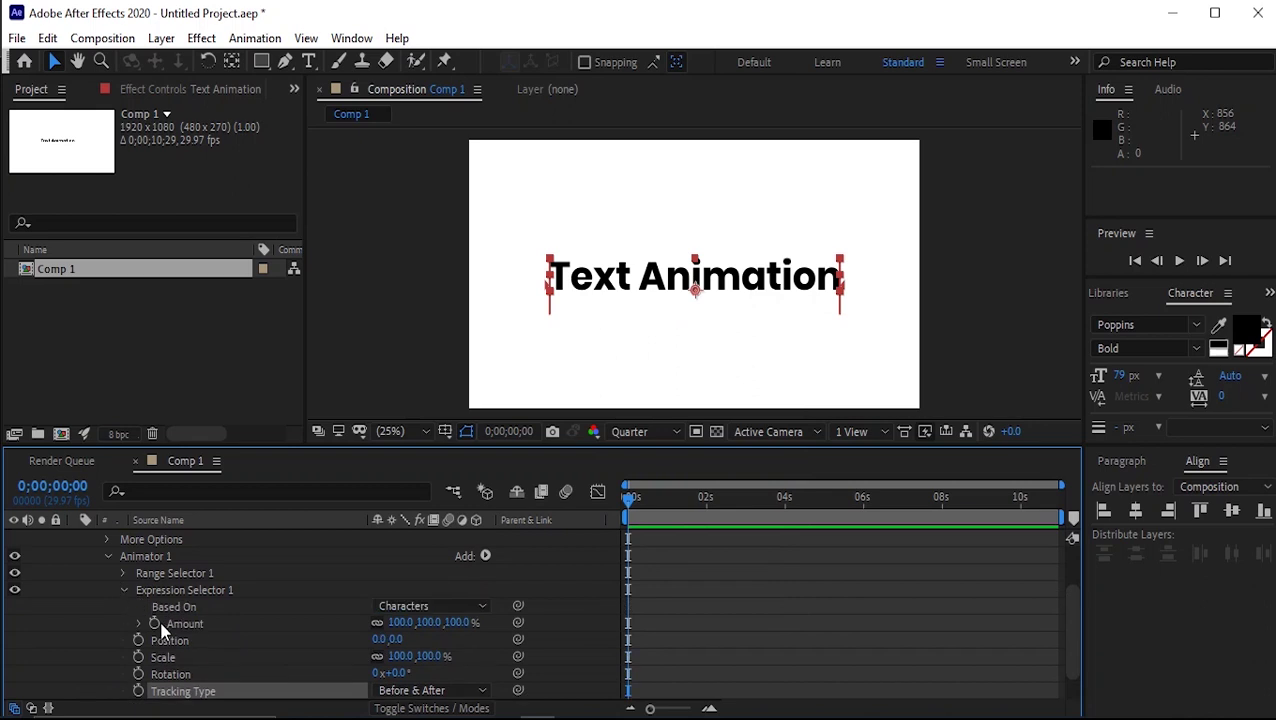
Copy the bounce expression (freq = 1, decay = 5) from Notepad and return to the Amount property
{"action": "key", "text": "alt+Tab"}
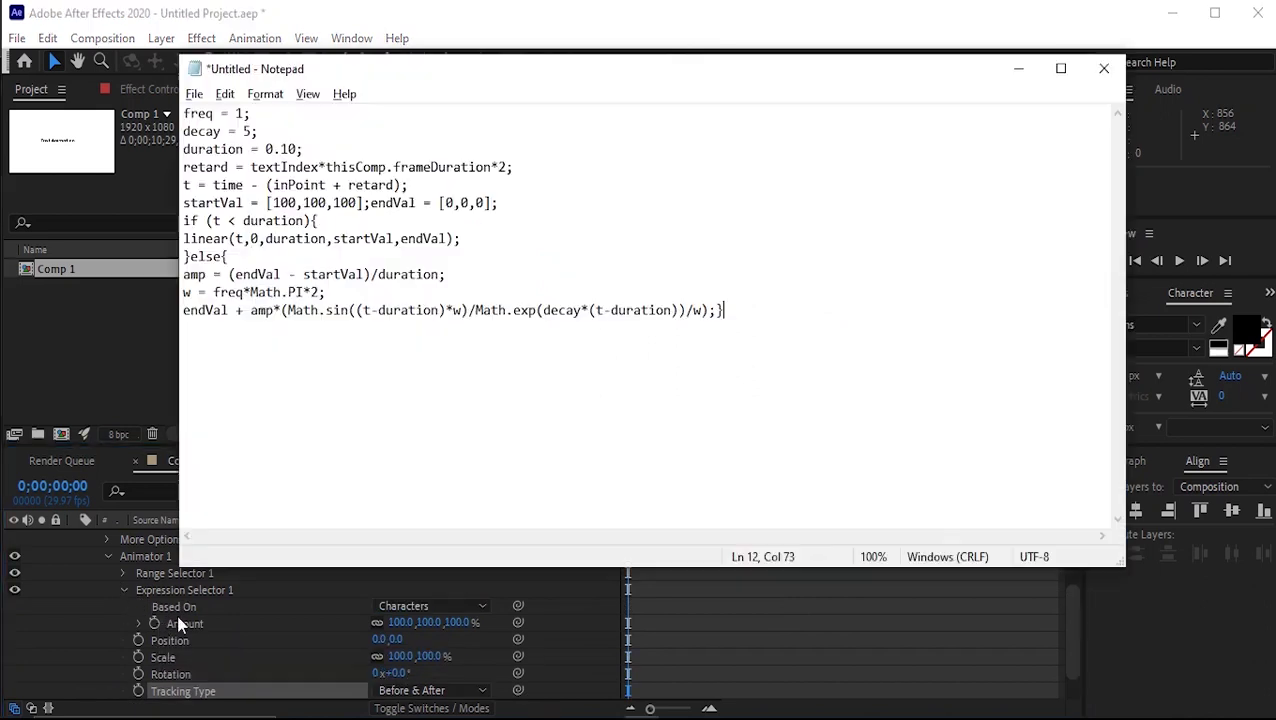
{"action": "mouse_move", "coordinate": [184, 113]}
{"action": "left_mouse_down"}
{"action": "mouse_move", "coordinate": [778, 287]}
{"action": "mouse_move", "coordinate": [776, 323]}
{"action": "left_mouse_up"}
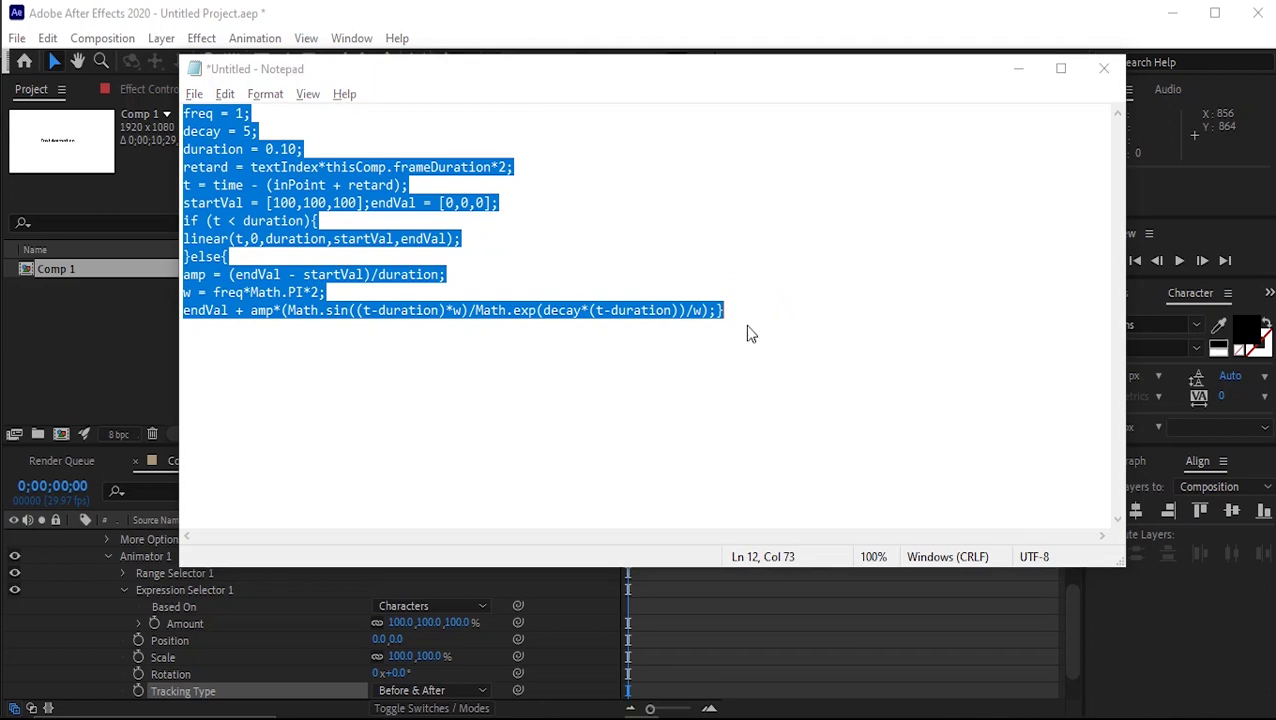
{"action": "key", "text": "alt+Tab"}
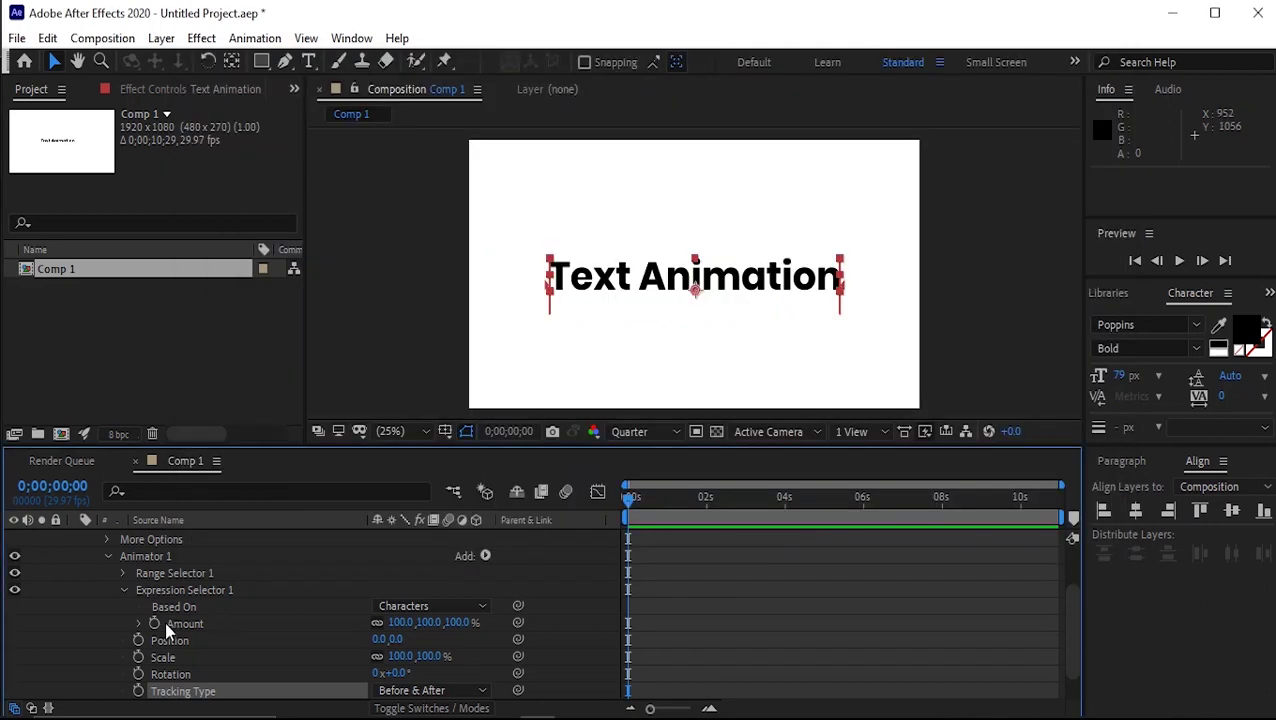
{"action": "left_click", "coordinate": [157, 623]}
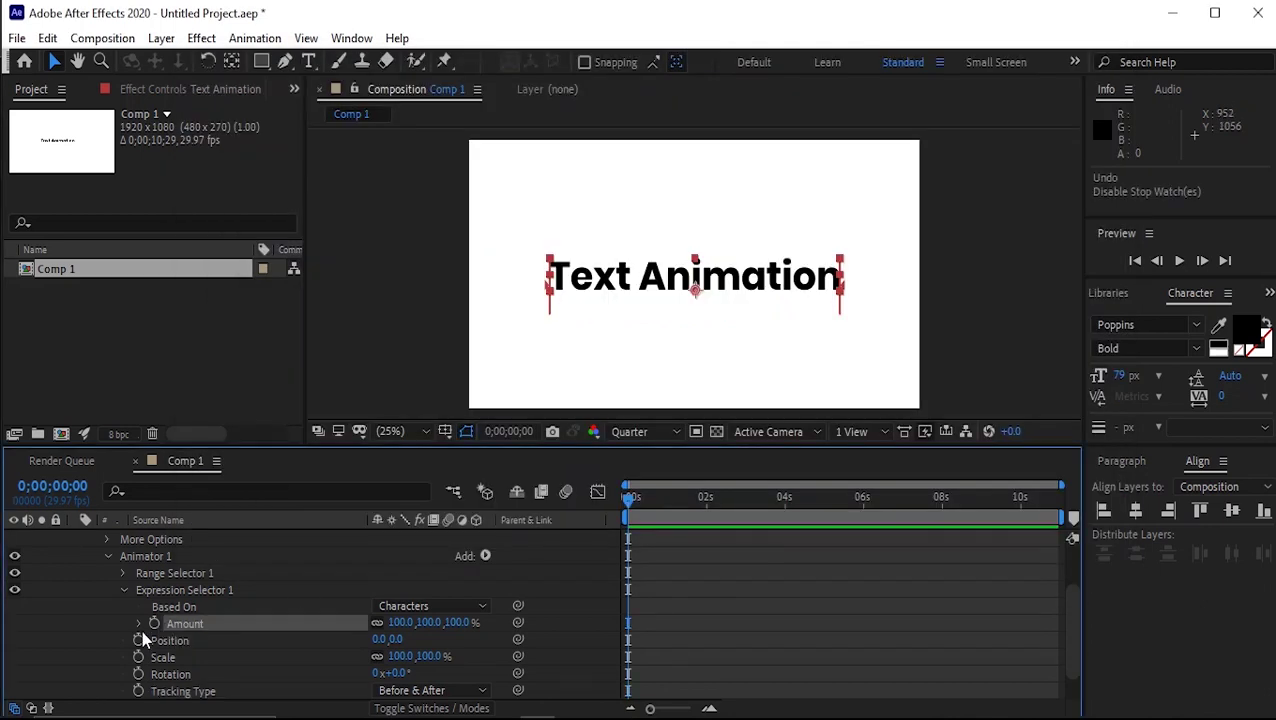
Replace the Amount's default expression with the pasted bounce code and scrub to check it
{"action": "type", "text": "selectorValue * textIndex/textTotal"}
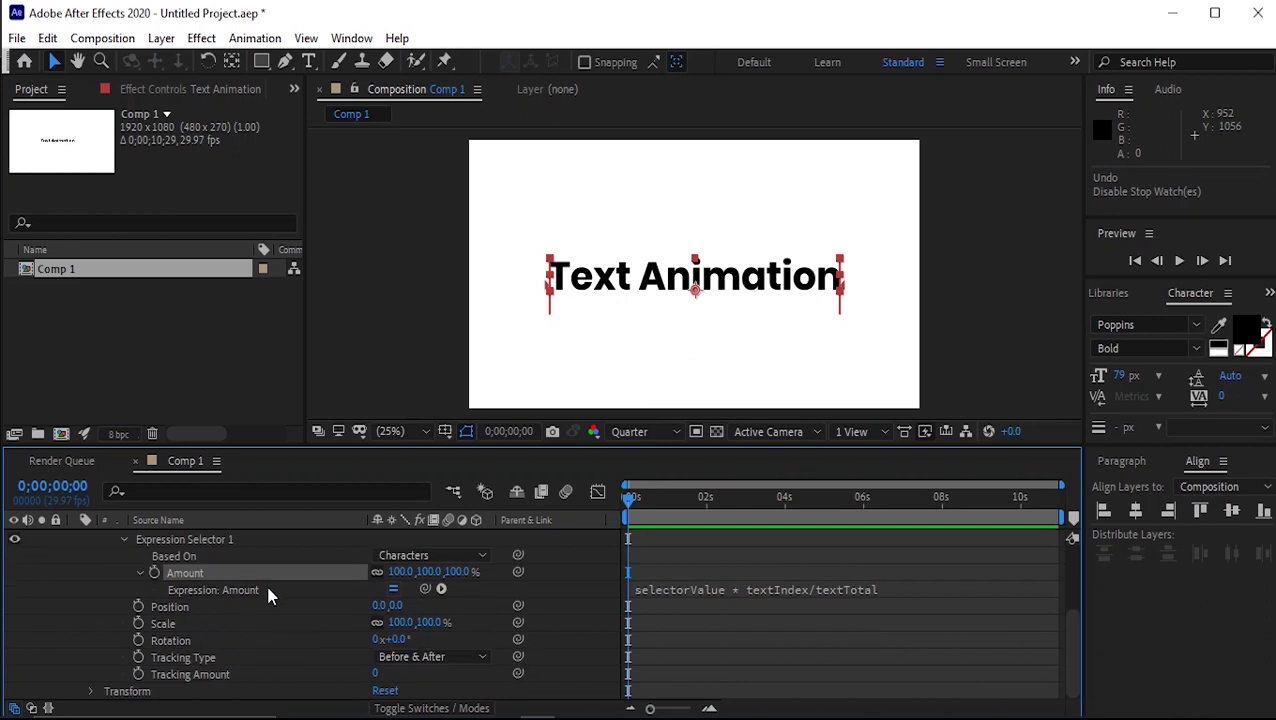
{"action": "left_click", "coordinate": [724, 592]}
{"action": "key", "text": "ctrl+v"}
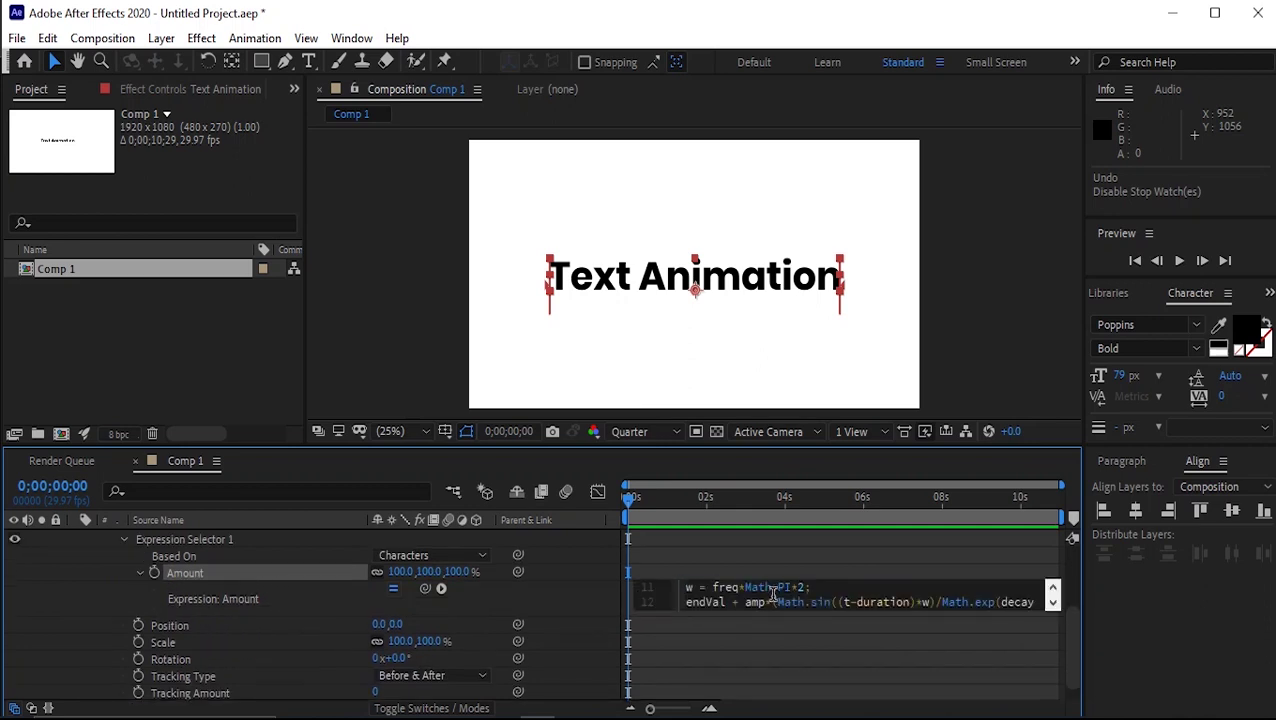
{"action": "scroll", "coordinate": [801, 602], "scroll_direction": "up", "scroll_amount": 3}
{"action": "scroll", "coordinate": [801, 600], "scroll_direction": "up", "scroll_amount": 1}
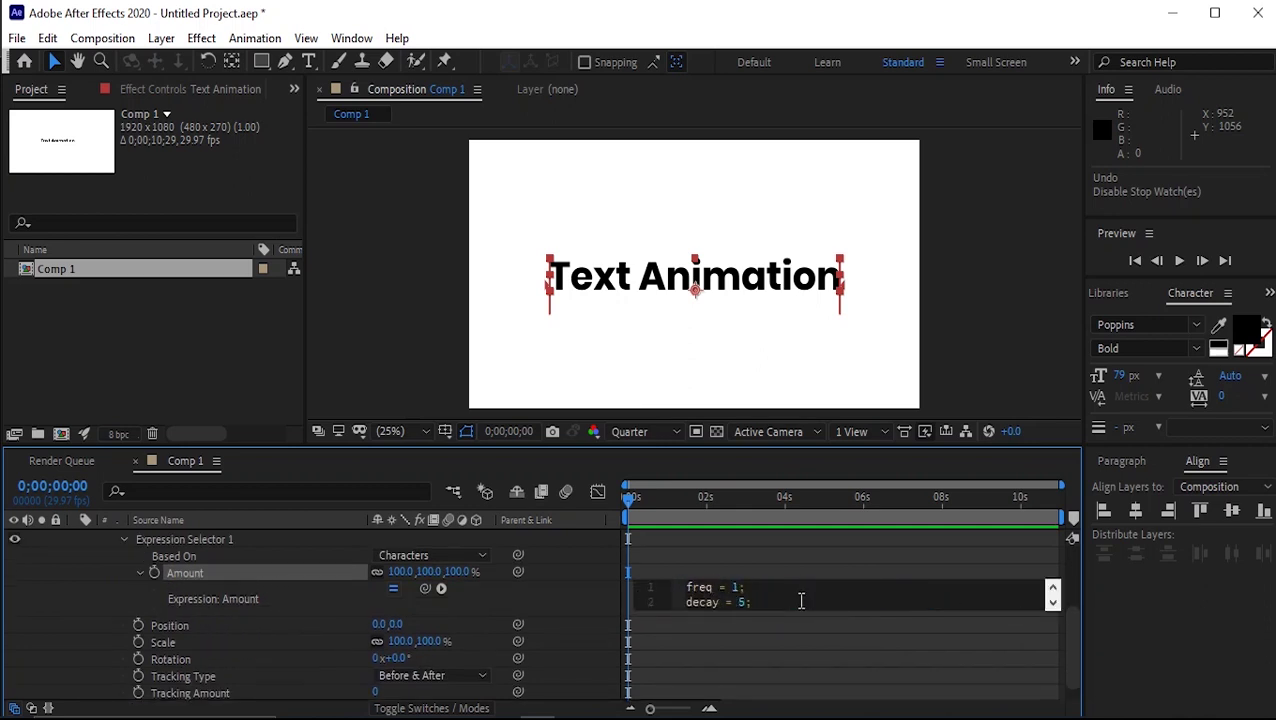
{"action": "left_click", "coordinate": [750, 548]}
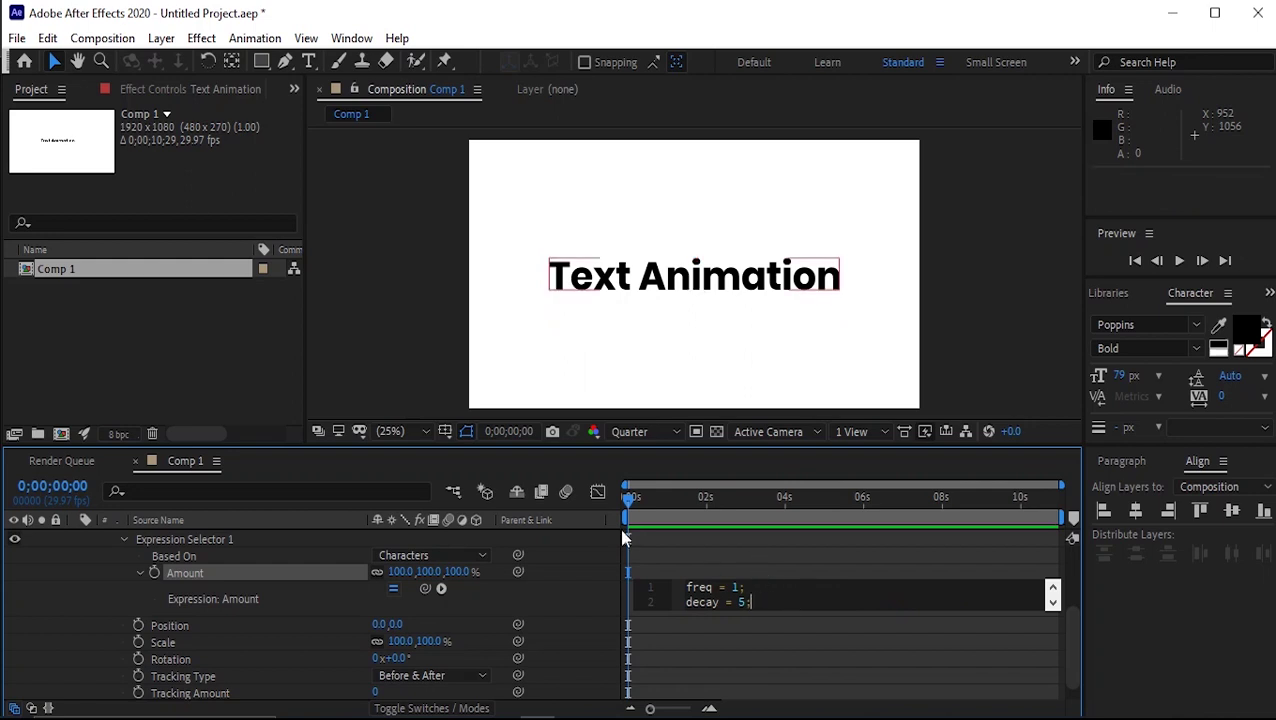
{"action": "mouse_move", "coordinate": [632, 507]}
{"action": "left_mouse_down"}
{"action": "mouse_move", "coordinate": [960, 510]}
{"action": "mouse_move", "coordinate": [655, 540]}
{"action": "left_mouse_up"}
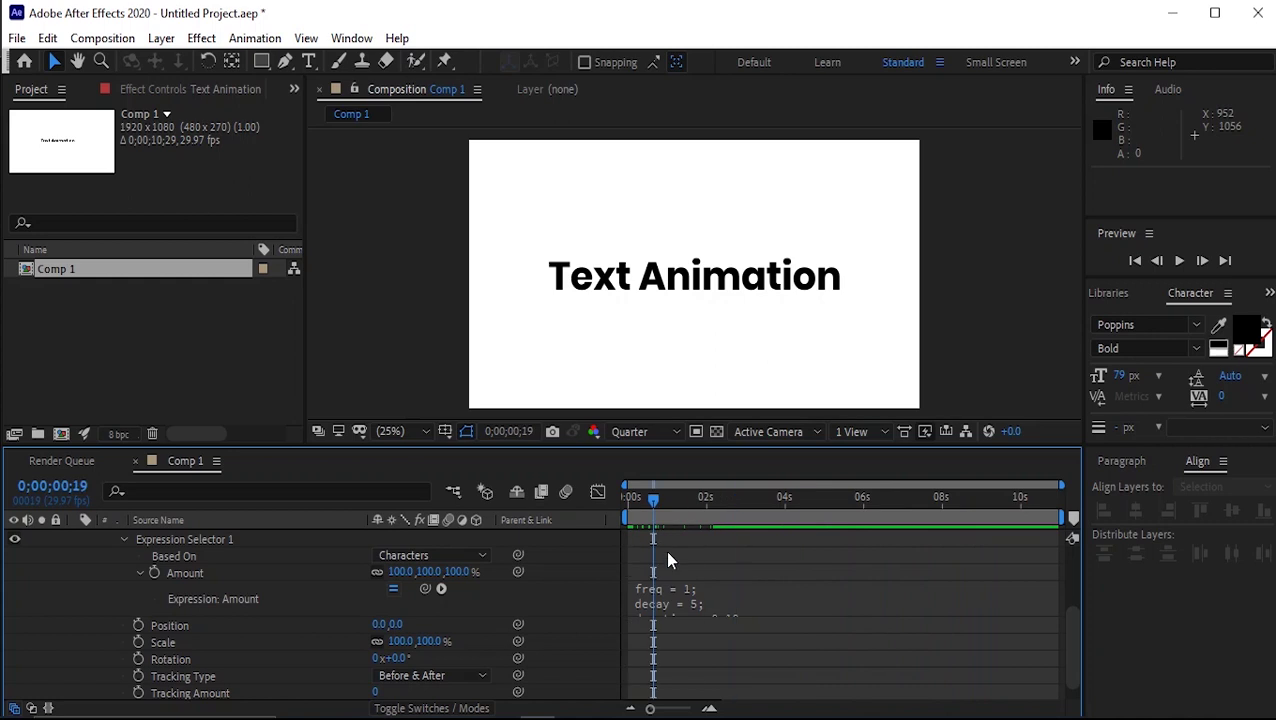
Set Animator 1's Position offset to 0, 180 and scrub to watch the letters drop in
{"action": "left_click", "coordinate": [396, 624]}
{"action": "type", "text": "0"}
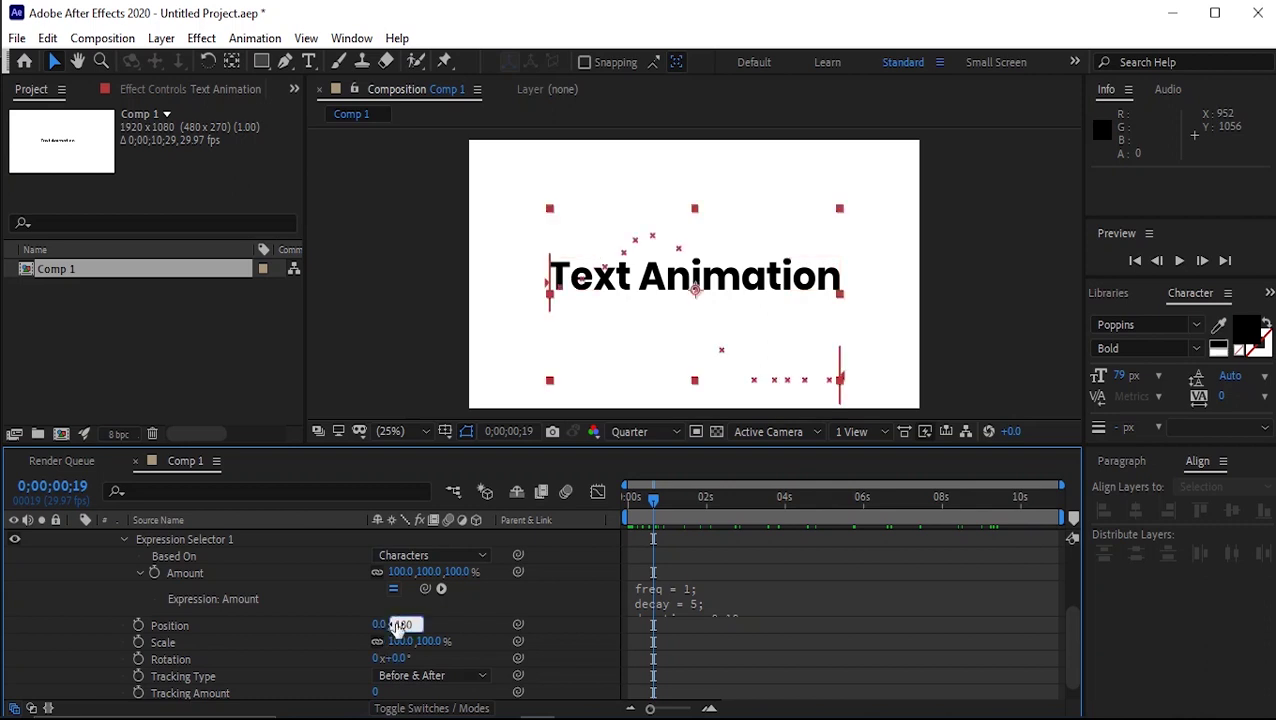
{"action": "key", "text": "Return"}
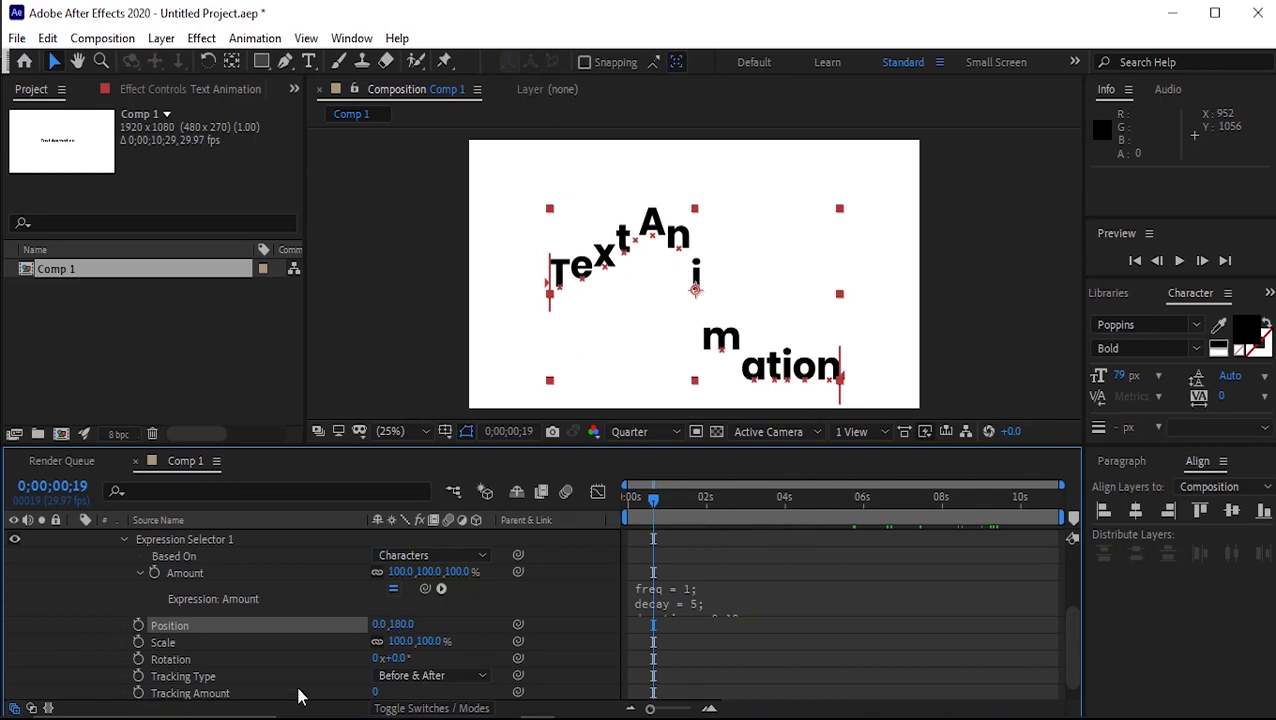
{"action": "mouse_move", "coordinate": [655, 505]}
{"action": "left_mouse_down"}
{"action": "mouse_move", "coordinate": [695, 505]}
{"action": "mouse_move", "coordinate": [620, 519]}
{"action": "mouse_move", "coordinate": [645, 515]}
{"action": "mouse_move", "coordinate": [634, 515]}
{"action": "left_mouse_up"}
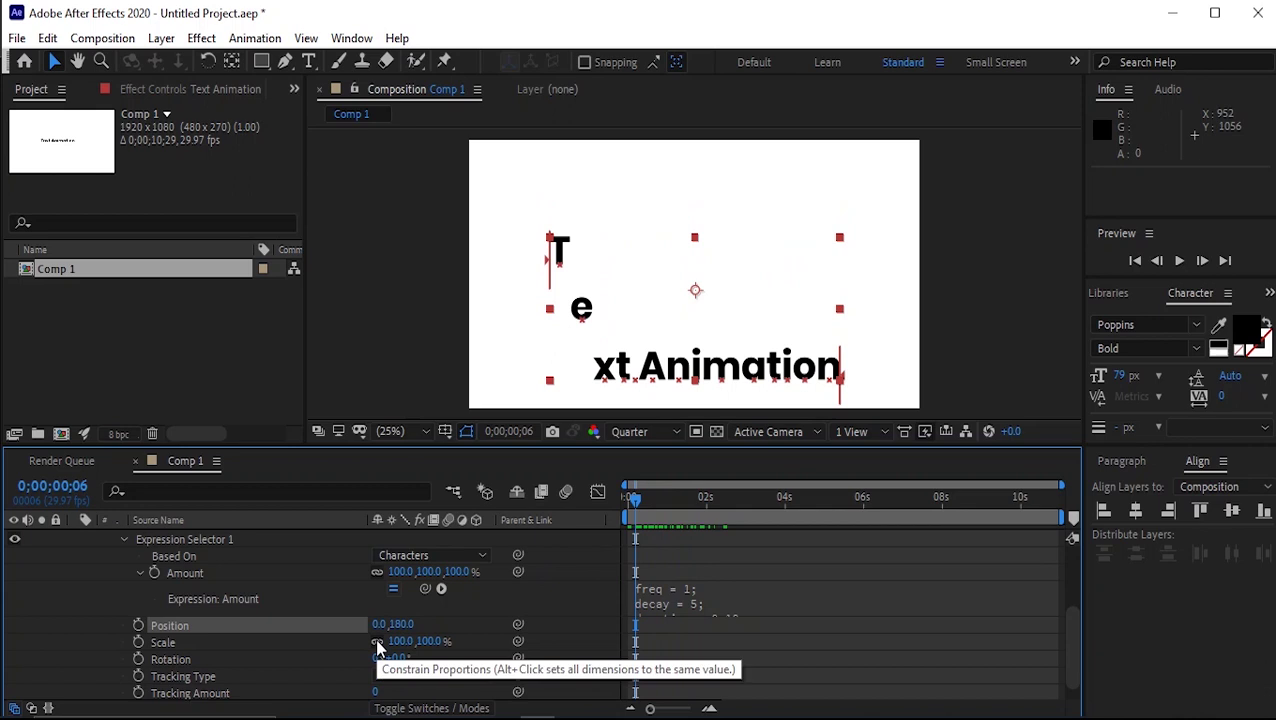
Unlink Animator 1's Scale and set it to 100, 0%
{"action": "left_click", "coordinate": [377, 643]}
{"action": "left_click", "coordinate": [428, 641]}
{"action": "type", "text": "0"}
{"action": "key", "text": "Return"}
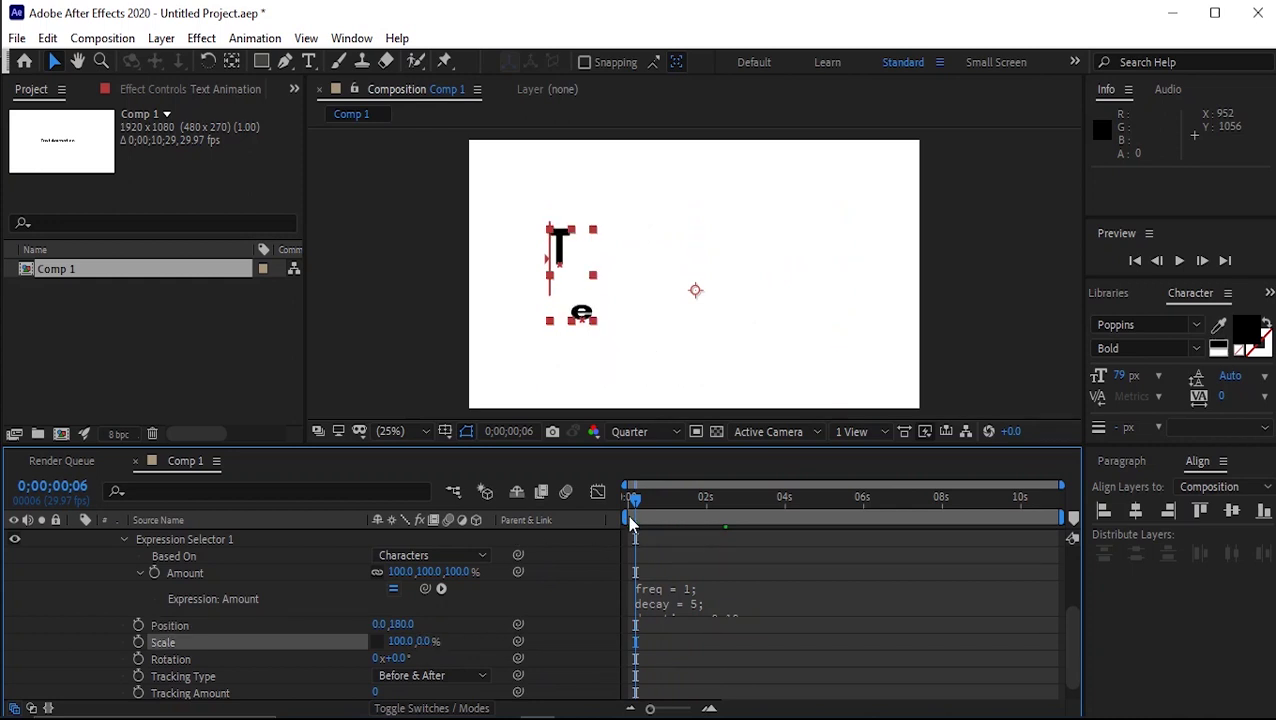
Preview the letters bouncing and growing in from the start of the timeline
{"action": "left_click", "coordinate": [630, 503]}
{"action": "key", "text": "space"}
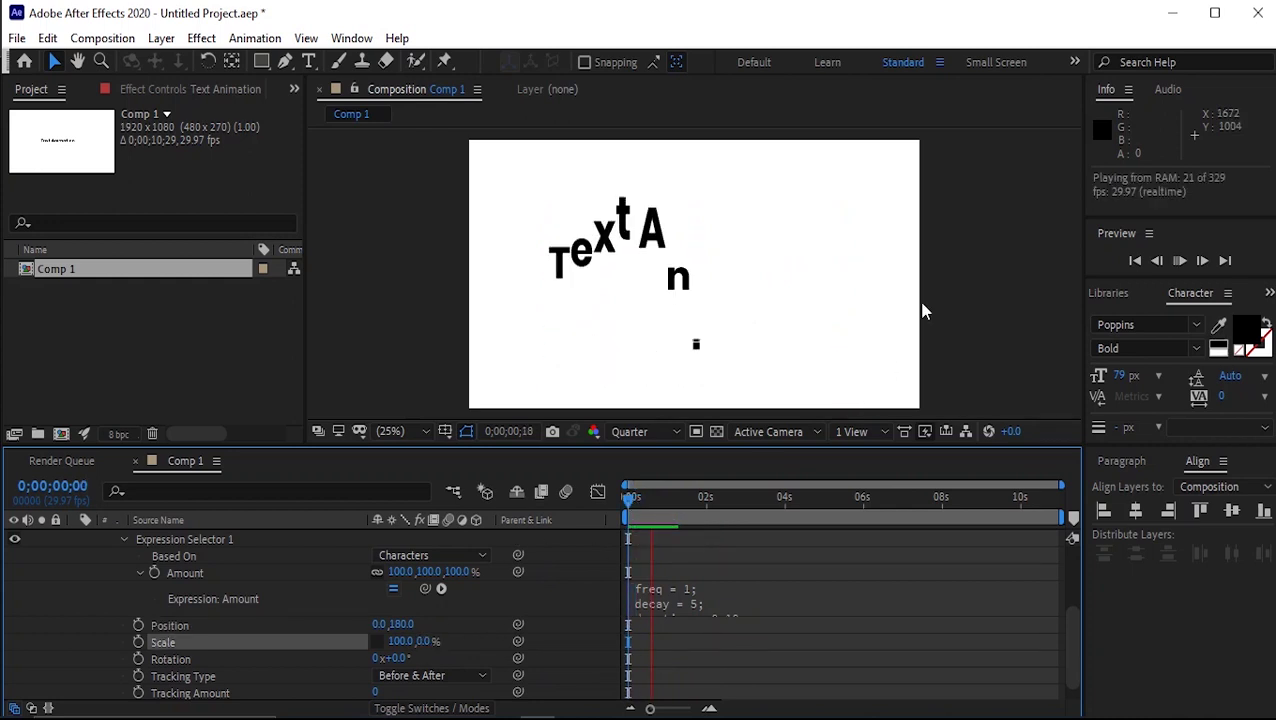
{"action": "left_click_drag", "start_coordinate": [703, 500], "coordinate": [628, 505]}
{"action": "key", "text": "space"}
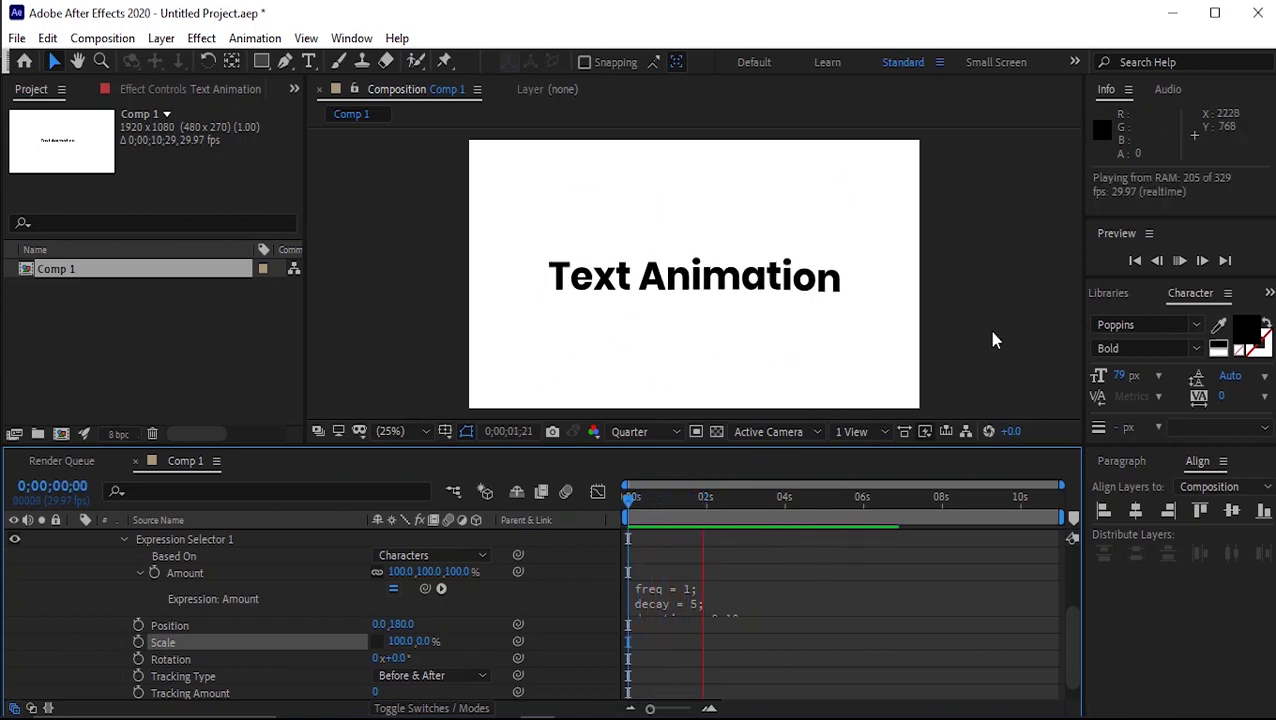
{"action": "key", "text": "space"}
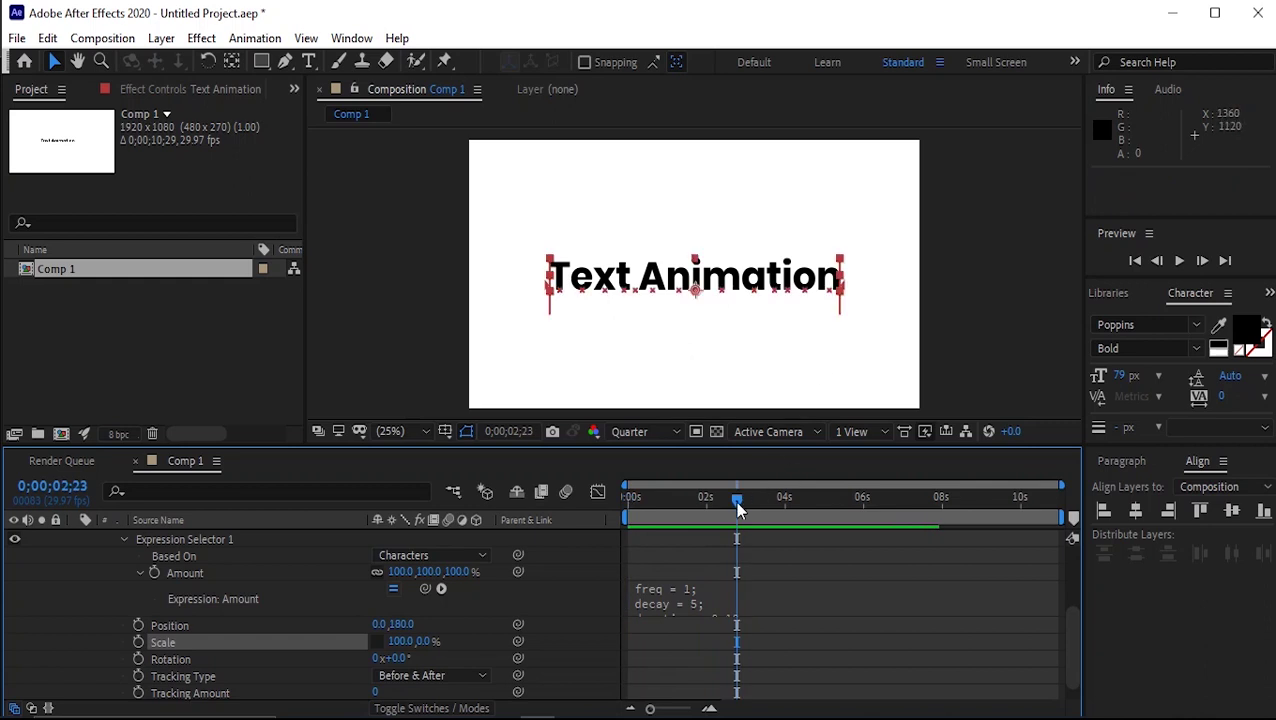
{"action": "left_click_drag", "start_coordinate": [738, 508], "coordinate": [595, 500]}
{"action": "key", "text": "space"}
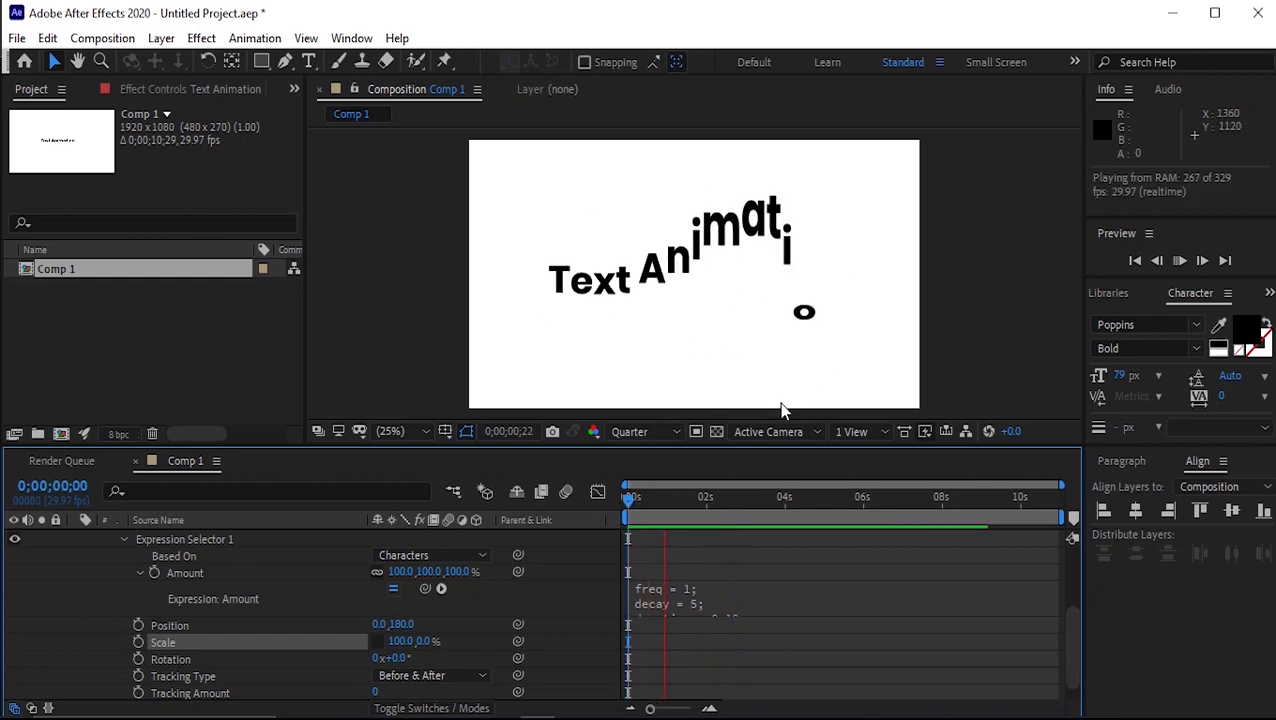
{"action": "key", "text": "space"}
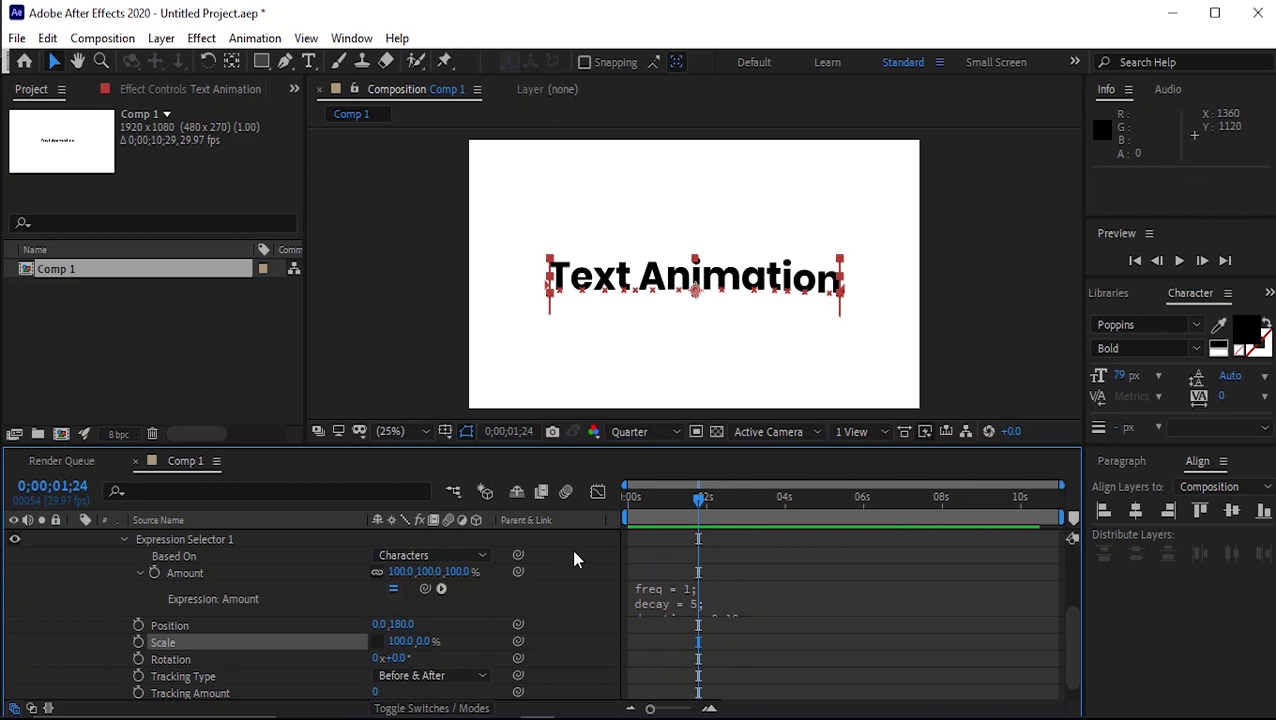
Set Animator 1's Rotation to -30° and preview the twisting bounce from the start
{"action": "left_click", "coordinate": [398, 658]}
{"action": "type", "text": "-30"}
{"action": "key", "text": "Return"}
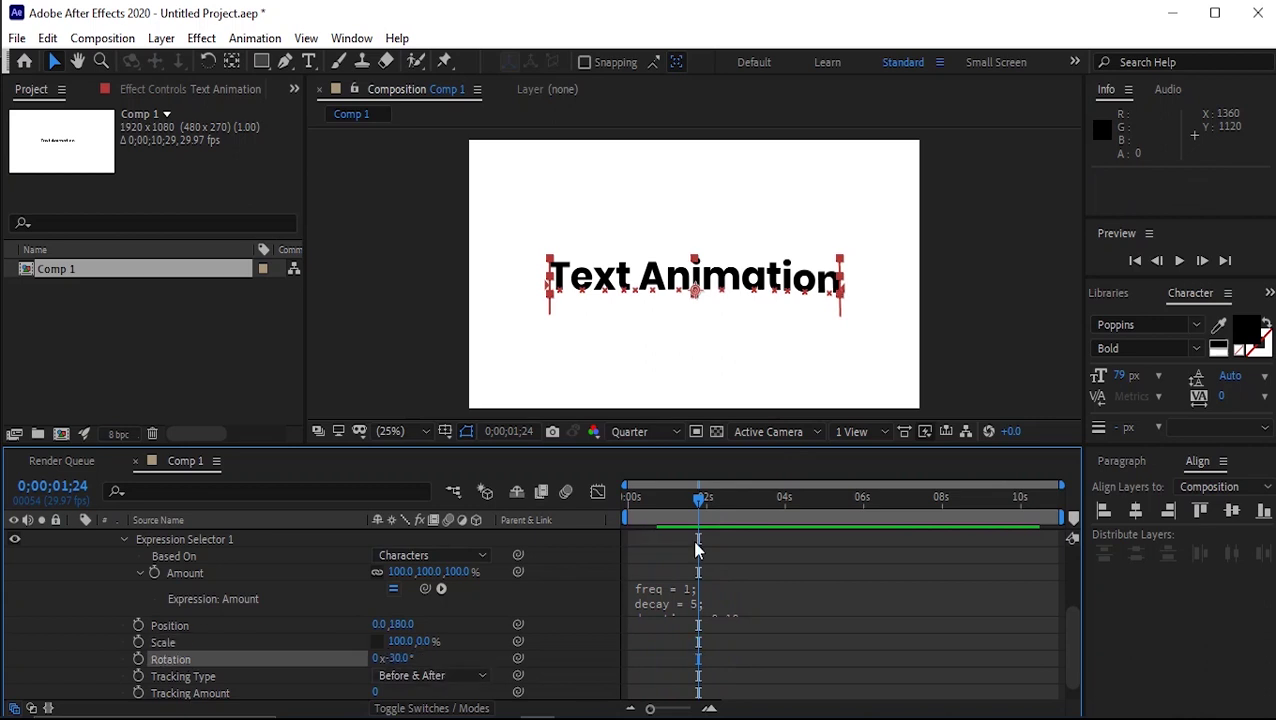
{"action": "key", "text": "space"}
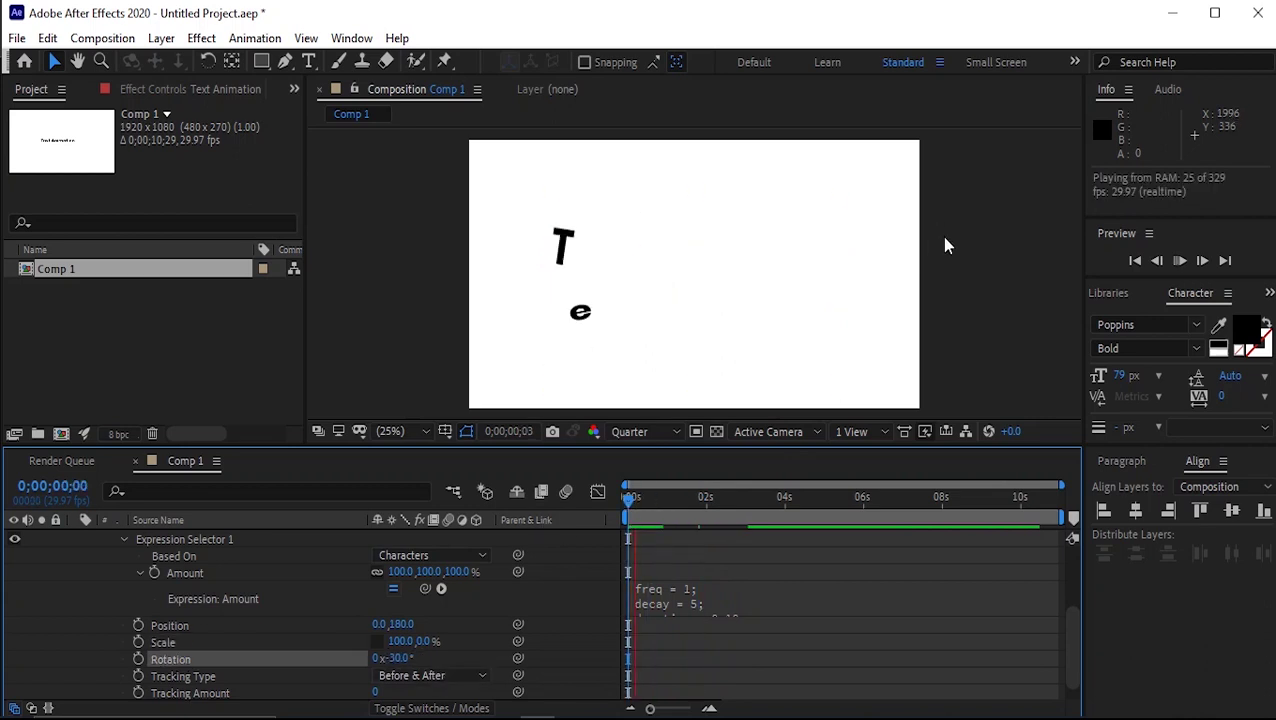
{"action": "key", "text": "space"}
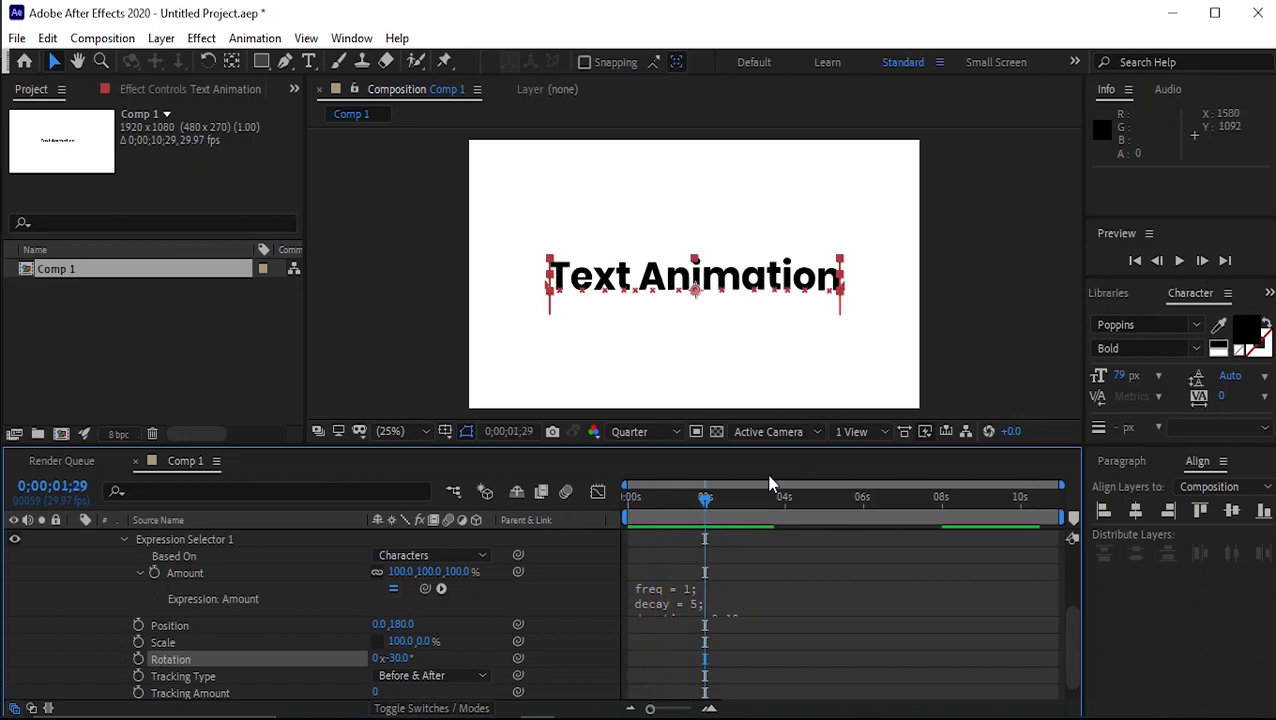
{"action": "left_click_drag", "start_coordinate": [706, 505], "coordinate": [605, 510]}
{"action": "key", "text": "space"}
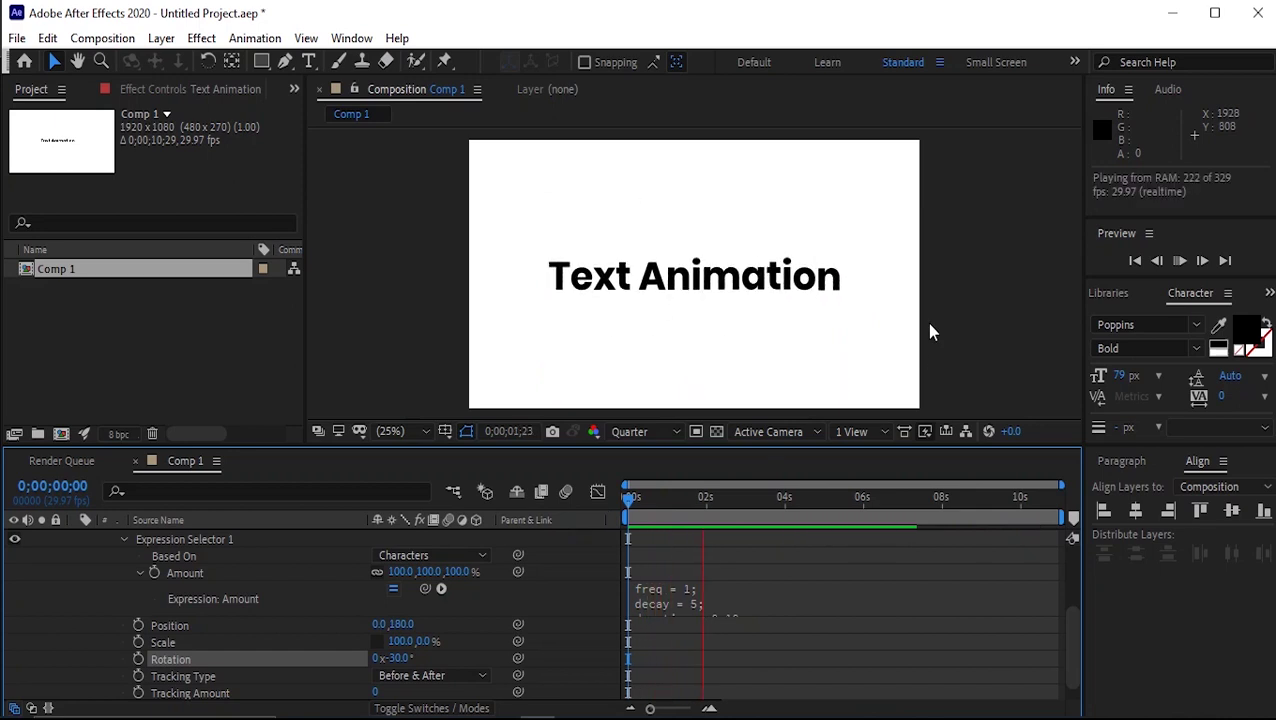
{"action": "left_click", "coordinate": [667, 598]}
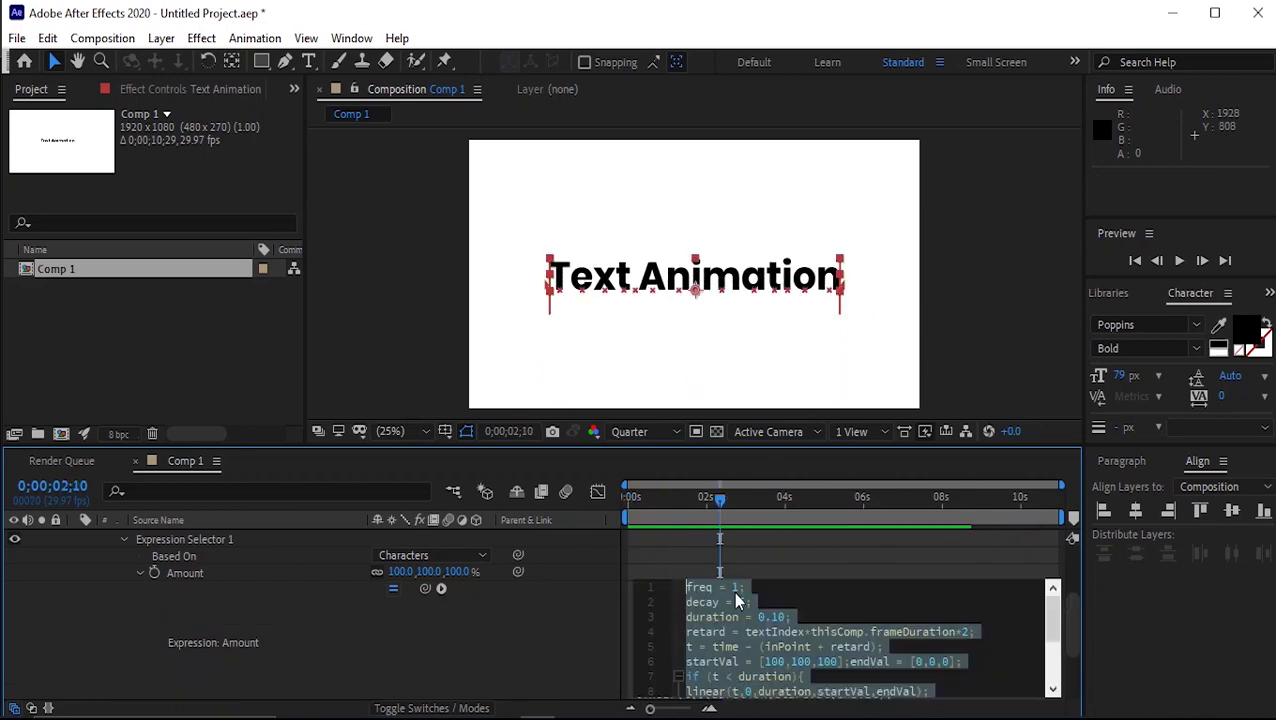
{"action": "left_click", "coordinate": [735, 588]}
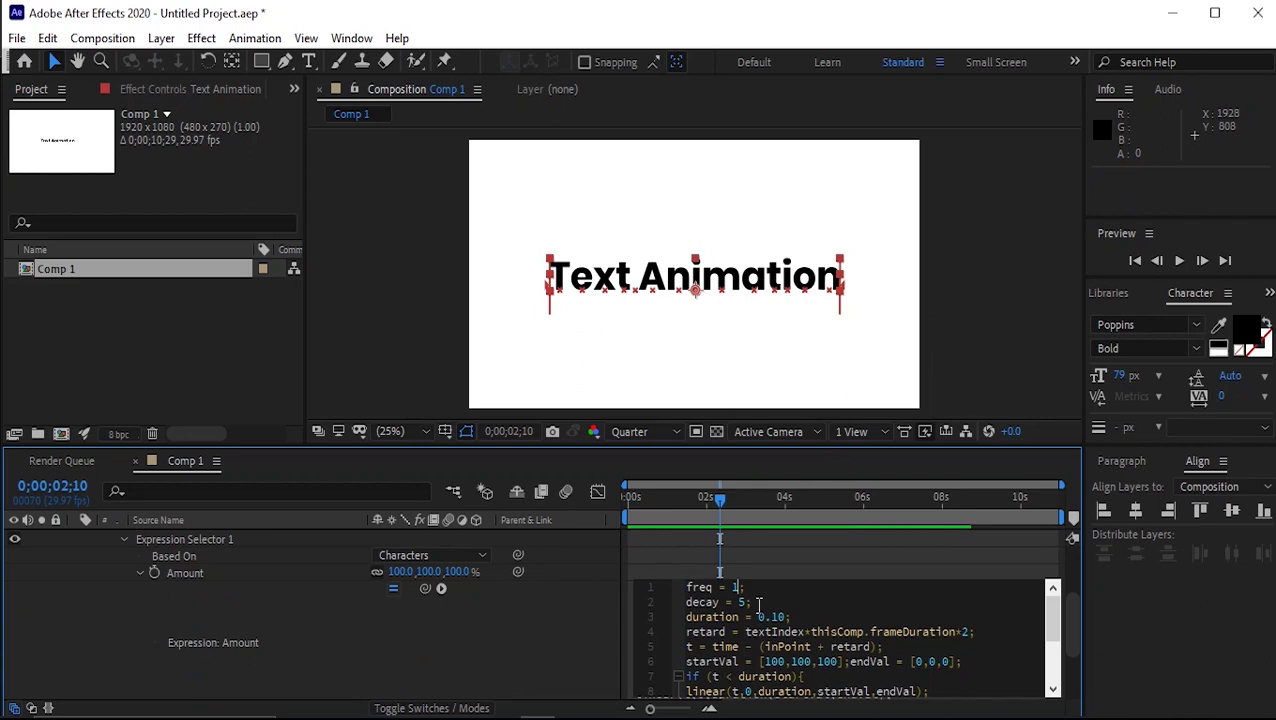
{"action": "type", "text": "2"}
{"action": "key", "text": "Return"}
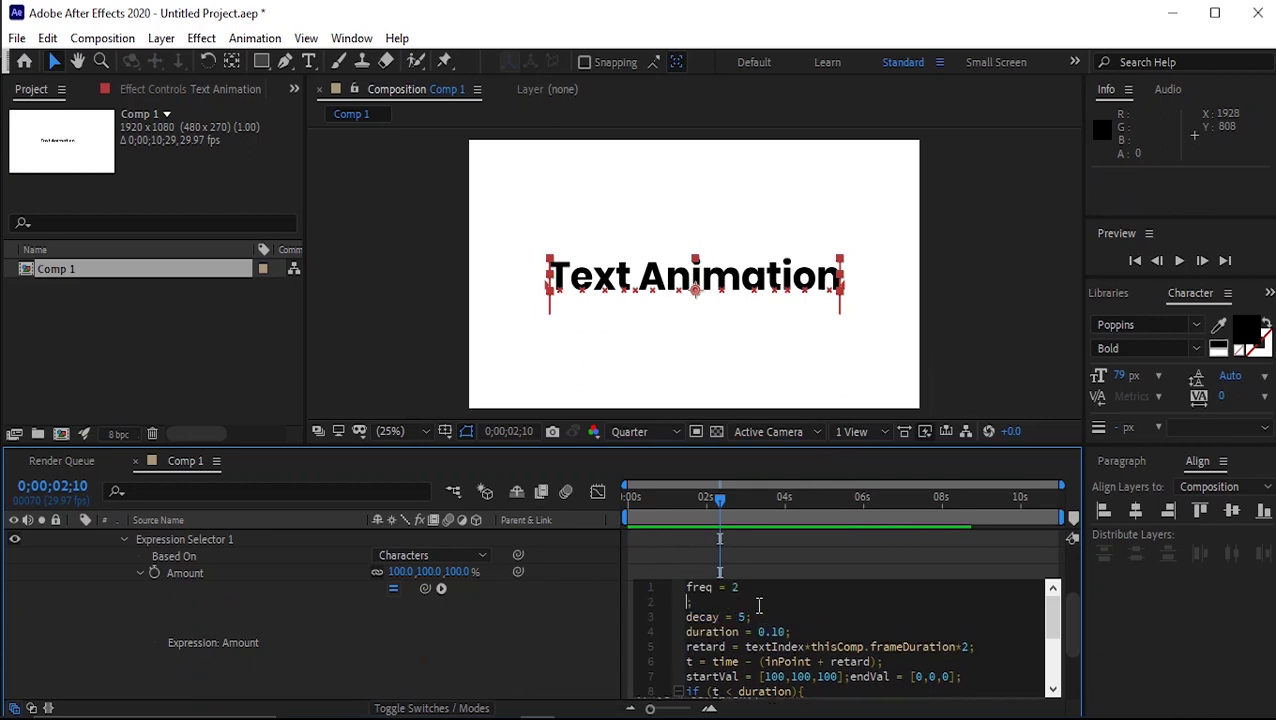
{"action": "key", "text": "BackSpace"}
{"action": "left_click", "coordinate": [684, 518]}
{"action": "key", "text": "Home"}
{"action": "key", "text": "space"}
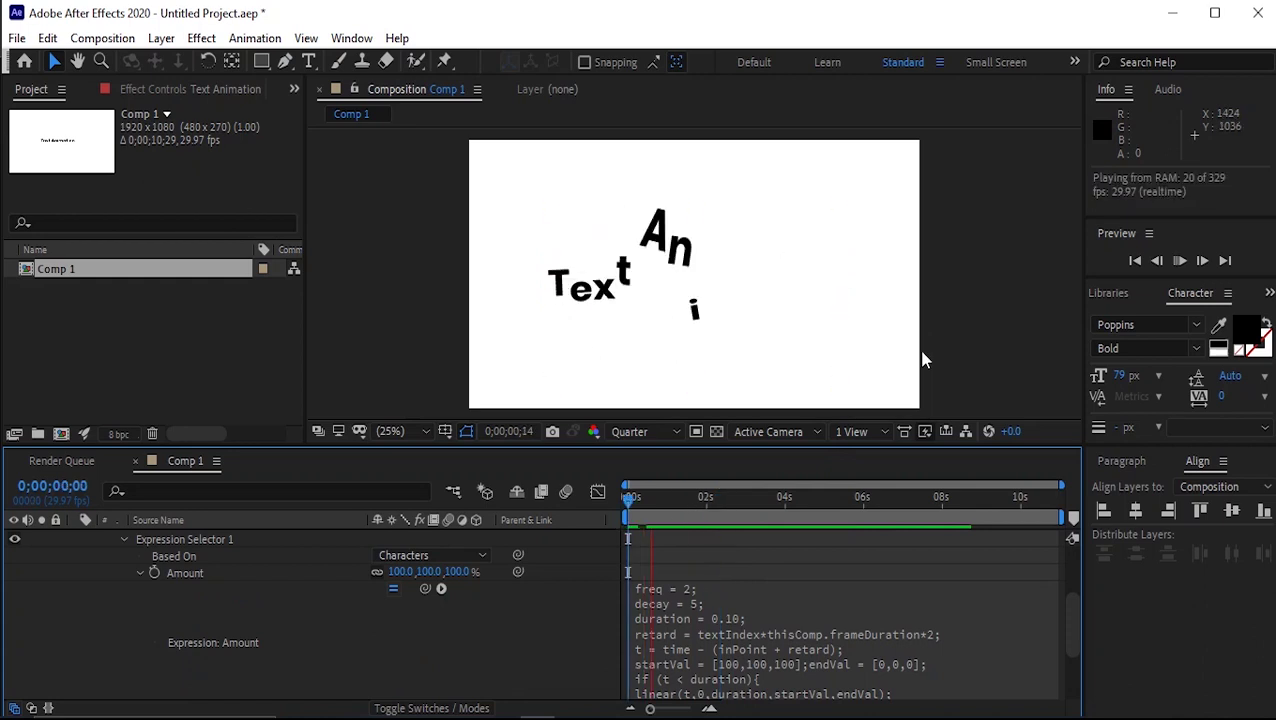
{"action": "key", "text": "space"}
{"action": "left_click", "coordinate": [653, 605]}
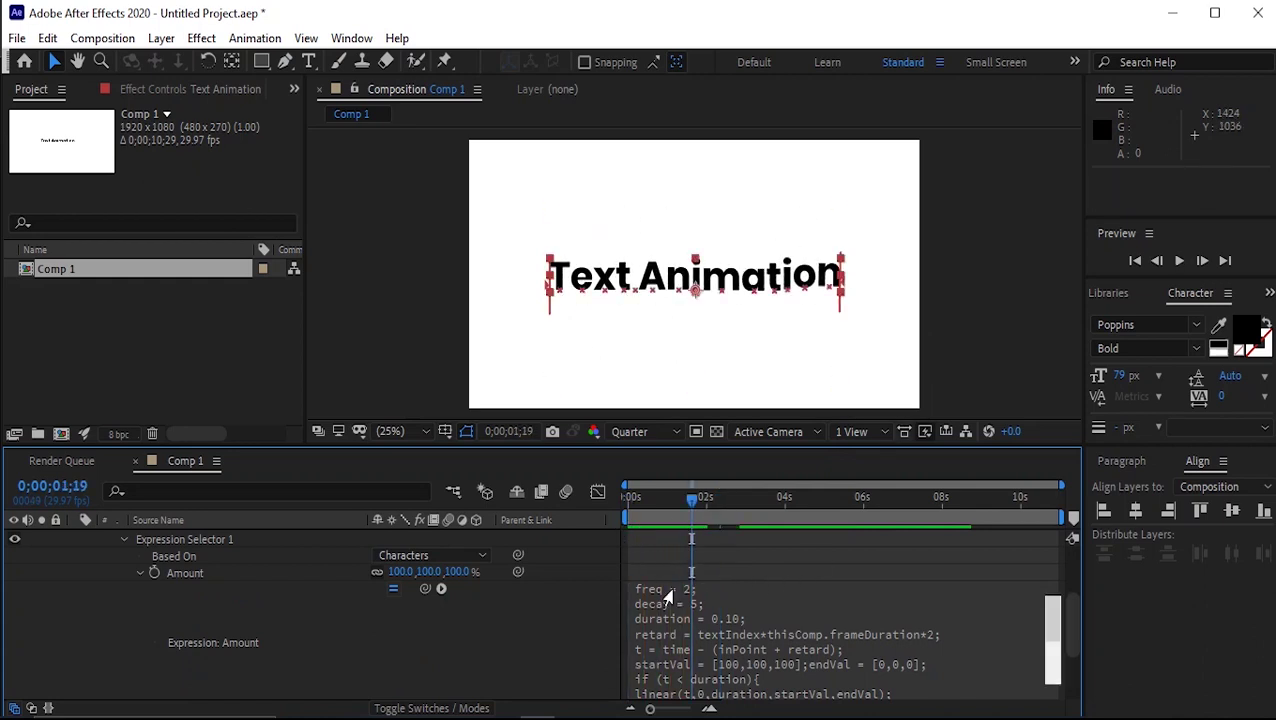
{"action": "left_click_drag", "start_coordinate": [731, 588], "coordinate": [742, 601]}
{"action": "left_click", "coordinate": [740, 588]}
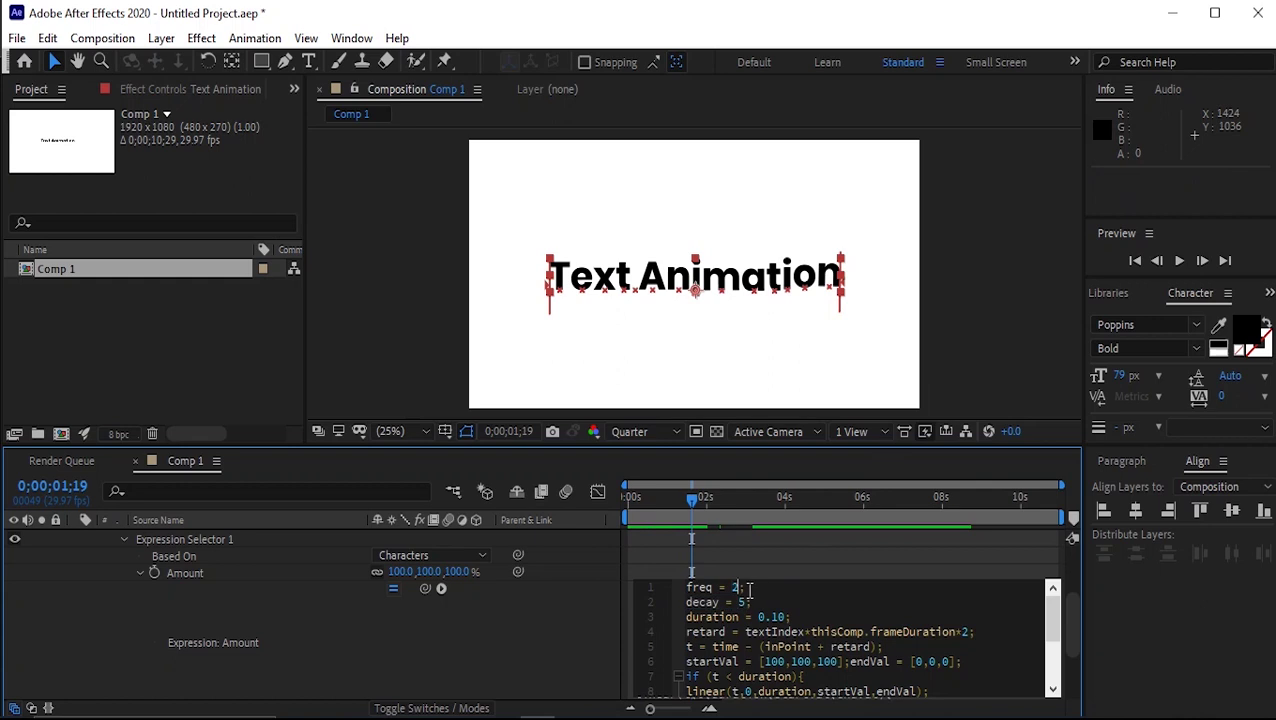
{"action": "key", "text": "BackSpace"}
{"action": "type", "text": "1"}
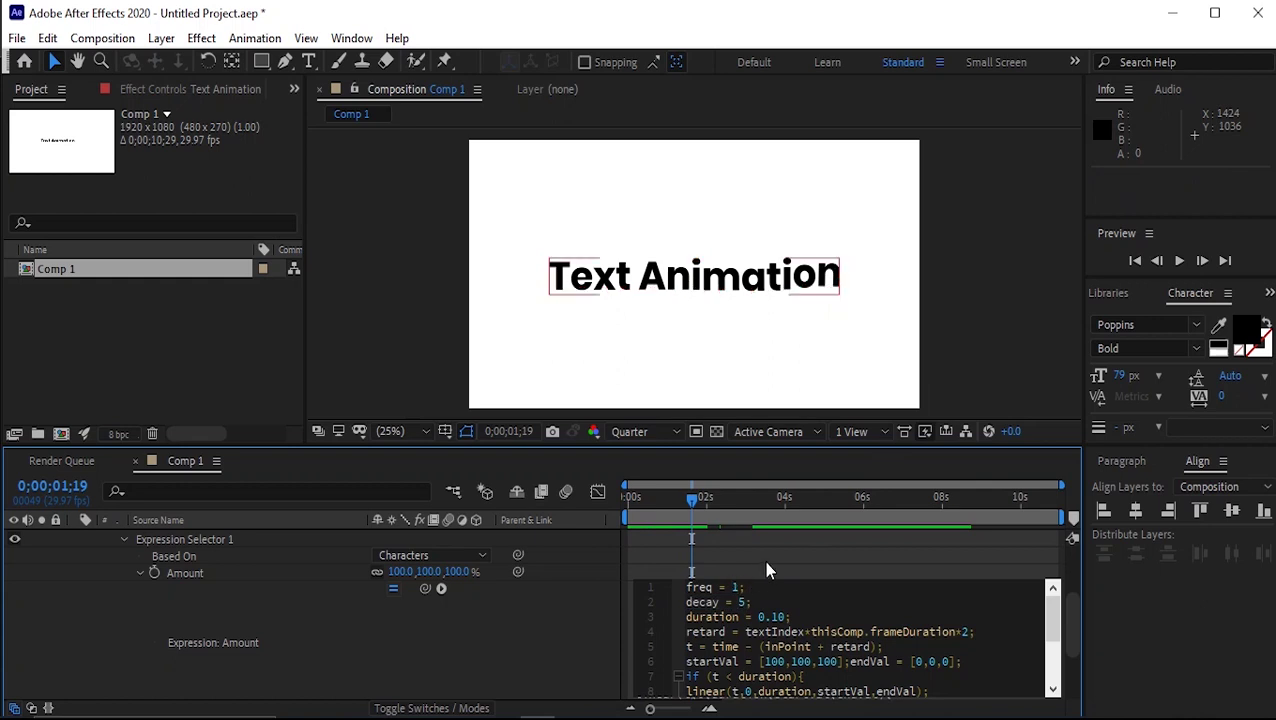
{"action": "left_click", "coordinate": [764, 560]}
{"action": "left_click", "coordinate": [742, 606]}
{"action": "left_click", "coordinate": [745, 608]}
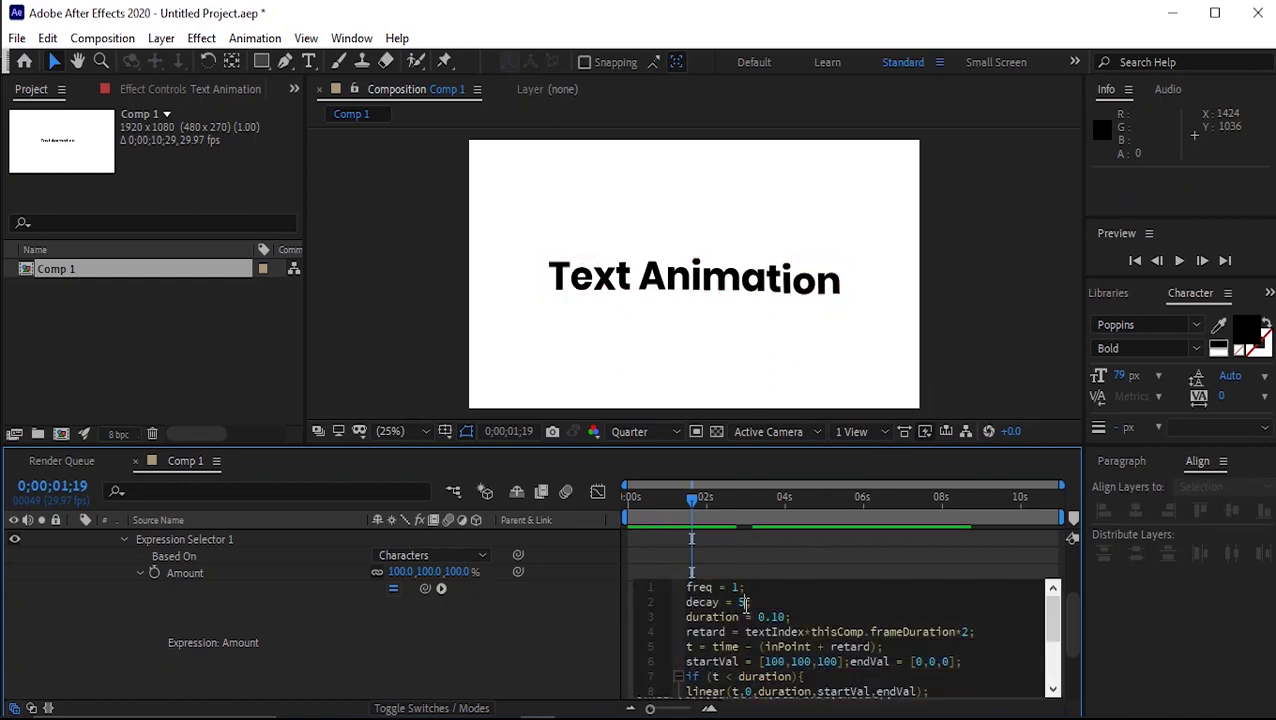
{"action": "key", "text": "BackSpace"}
{"action": "type", "text": "3"}
{"action": "left_click", "coordinate": [778, 546]}
{"action": "left_click", "coordinate": [624, 506]}
{"action": "key", "text": "space"}
{"action": "left_click", "coordinate": [712, 600]}
{"action": "left_click", "coordinate": [746, 602]}
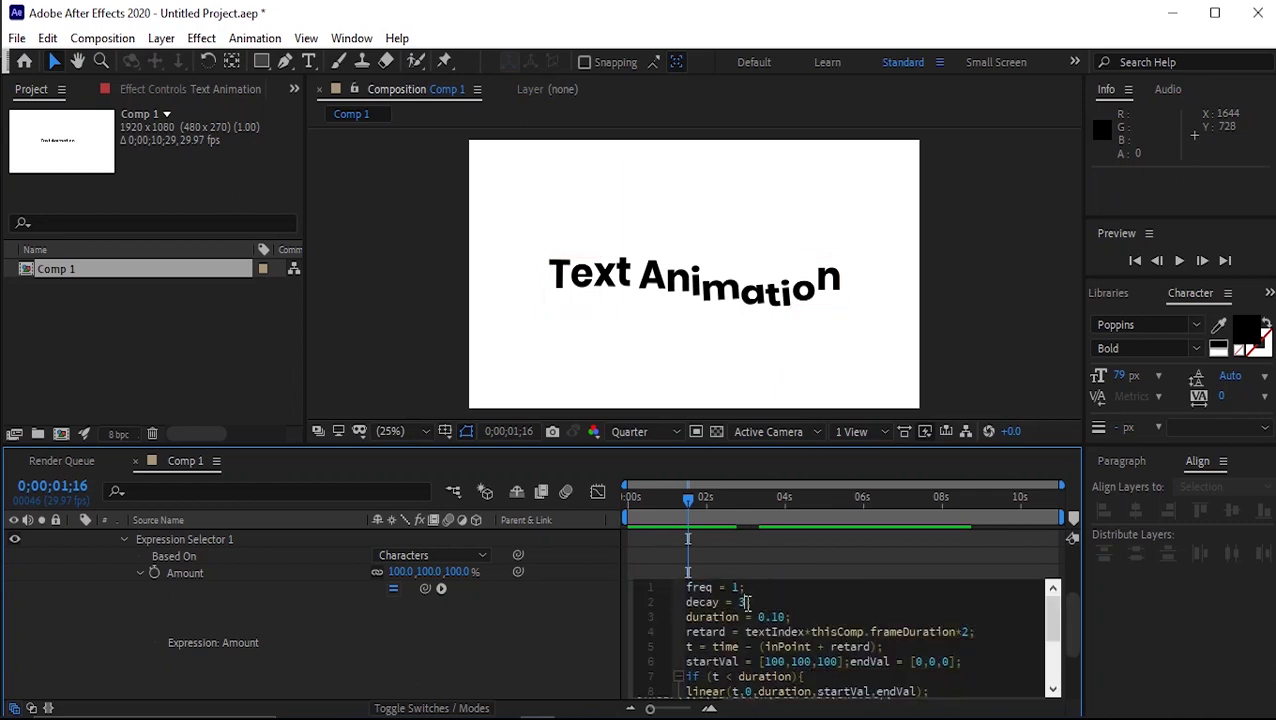
{"action": "key", "text": "BackSpace"}
{"action": "type", "text": "5"}
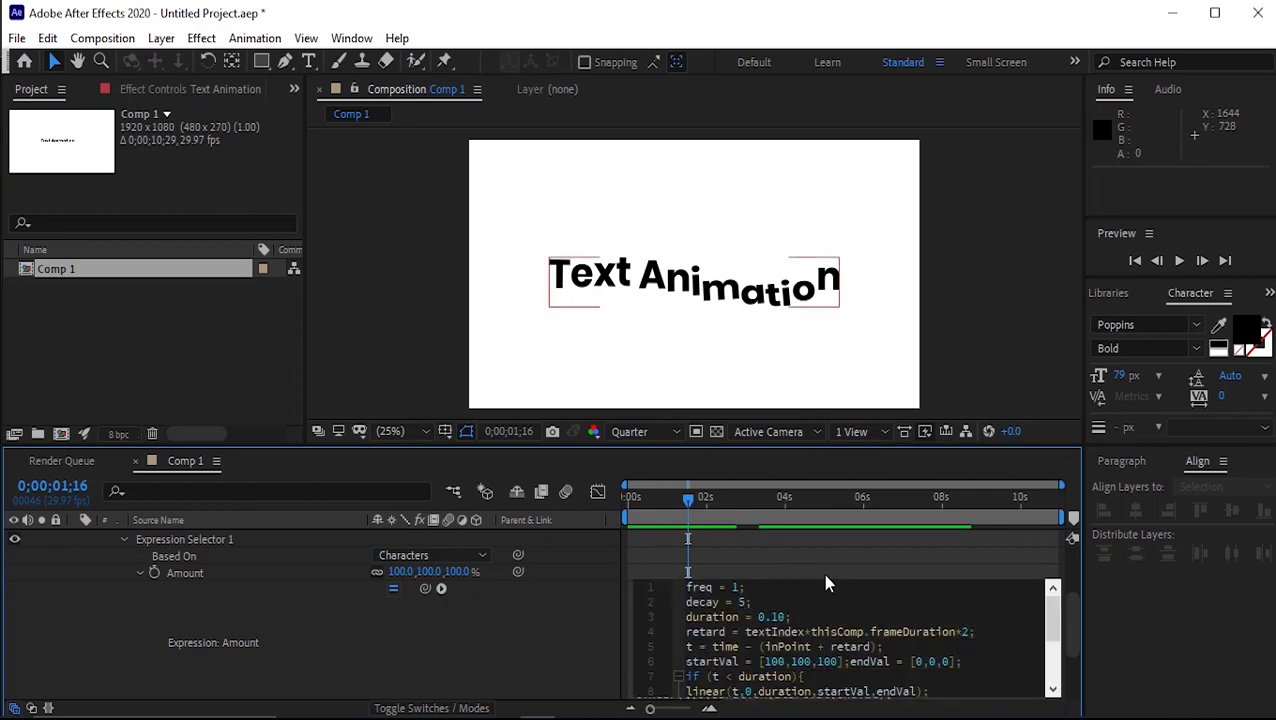
{"action": "left_click", "coordinate": [810, 560]}
{"action": "key", "text": "space"}
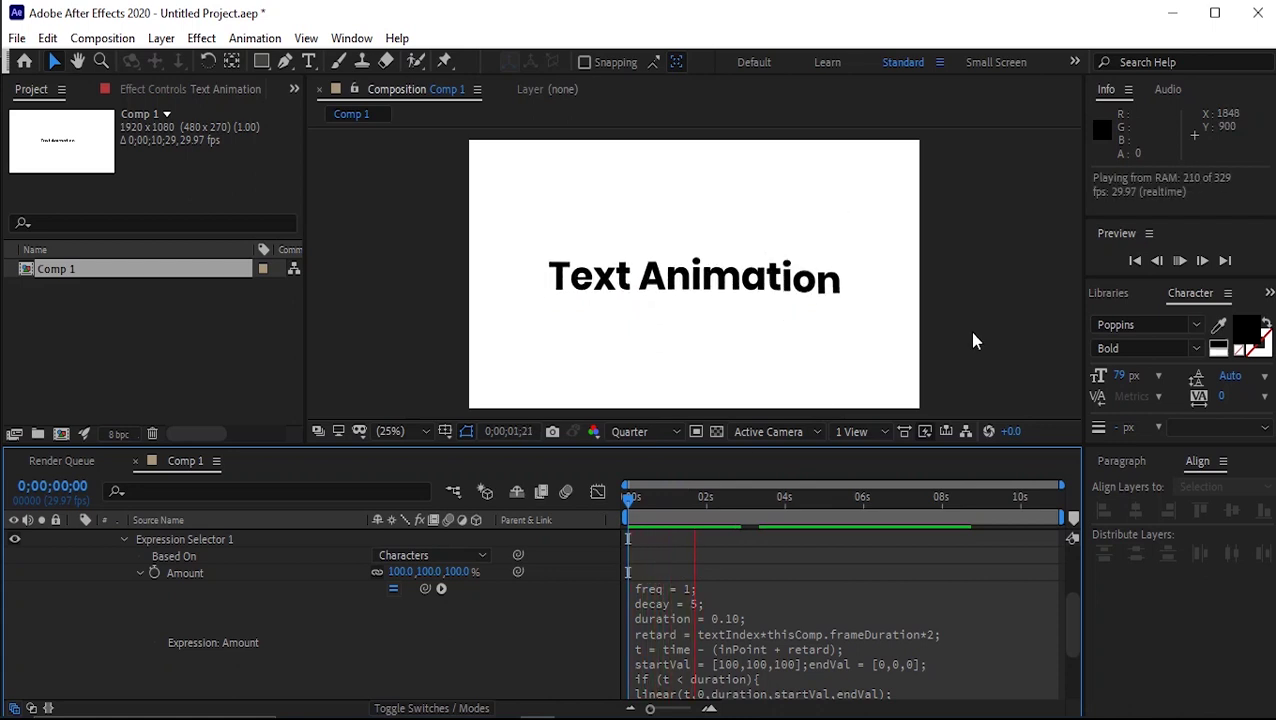
{"action": "key", "text": "space"}
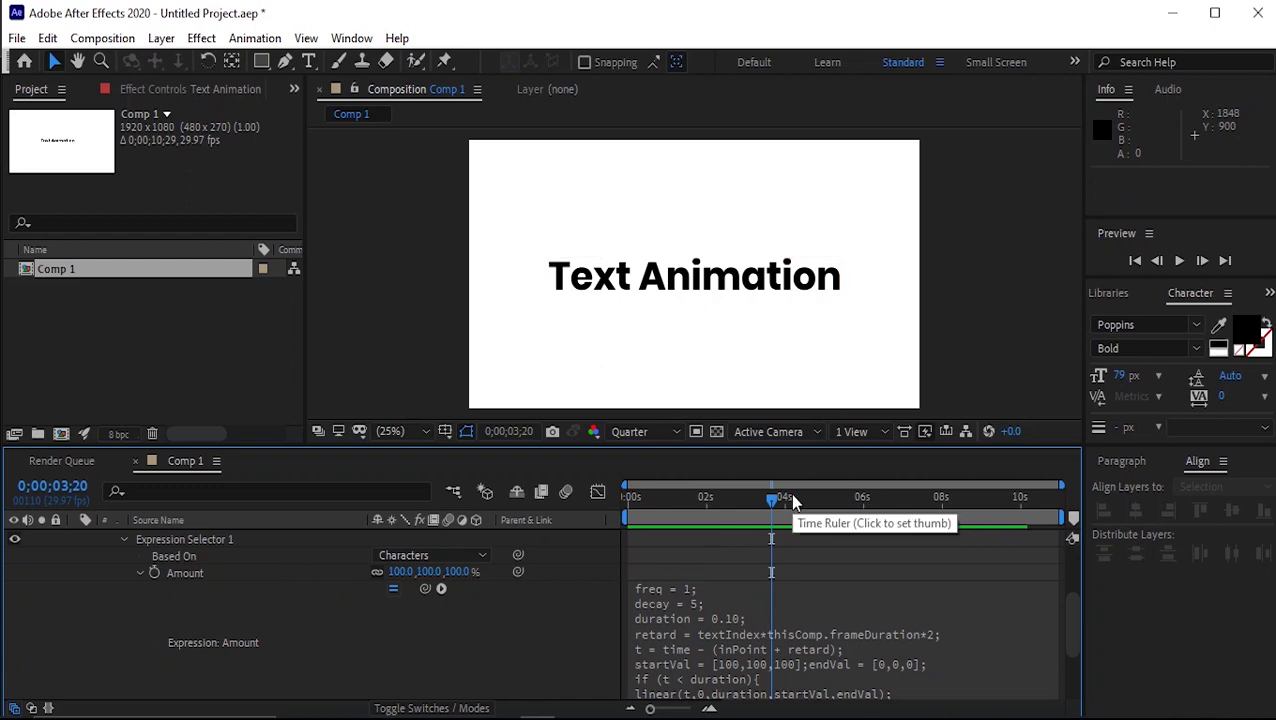
Preview the bounce-in from the start, then collapse the Amount expression to reveal the selector's offsets
{"action": "mouse_move", "coordinate": [662, 498]}
{"action": "left_mouse_down"}
{"action": "mouse_move", "coordinate": [634, 499]}
{"action": "mouse_move", "coordinate": [697, 501]}
{"action": "mouse_move", "coordinate": [686, 518]}
{"action": "mouse_move", "coordinate": [629, 514]}
{"action": "left_mouse_up"}
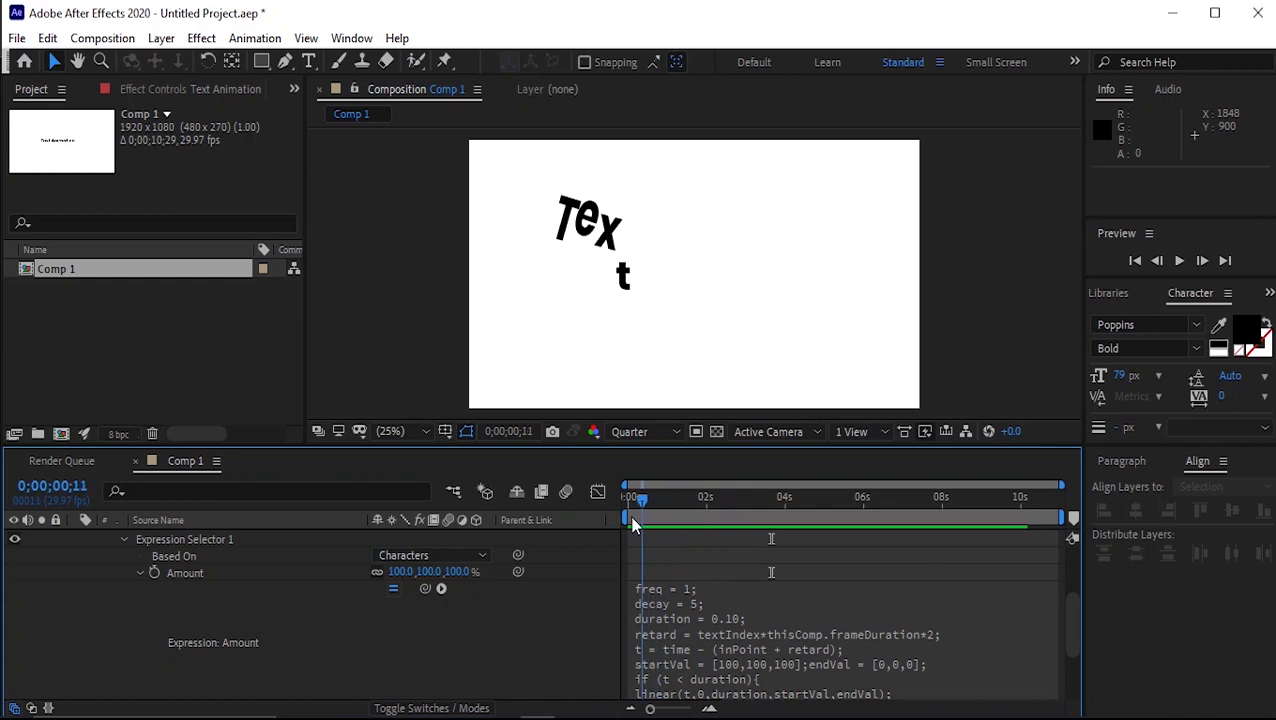
{"action": "key", "text": "space"}
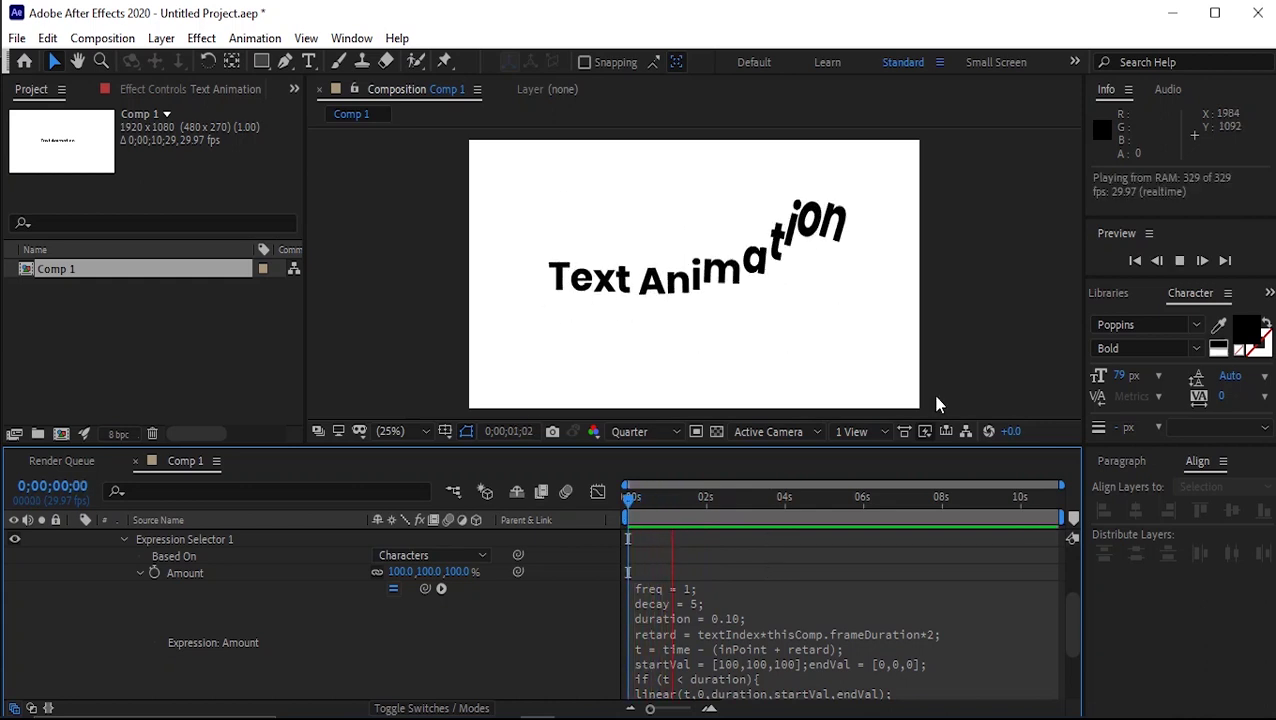
{"action": "key", "text": "space"}
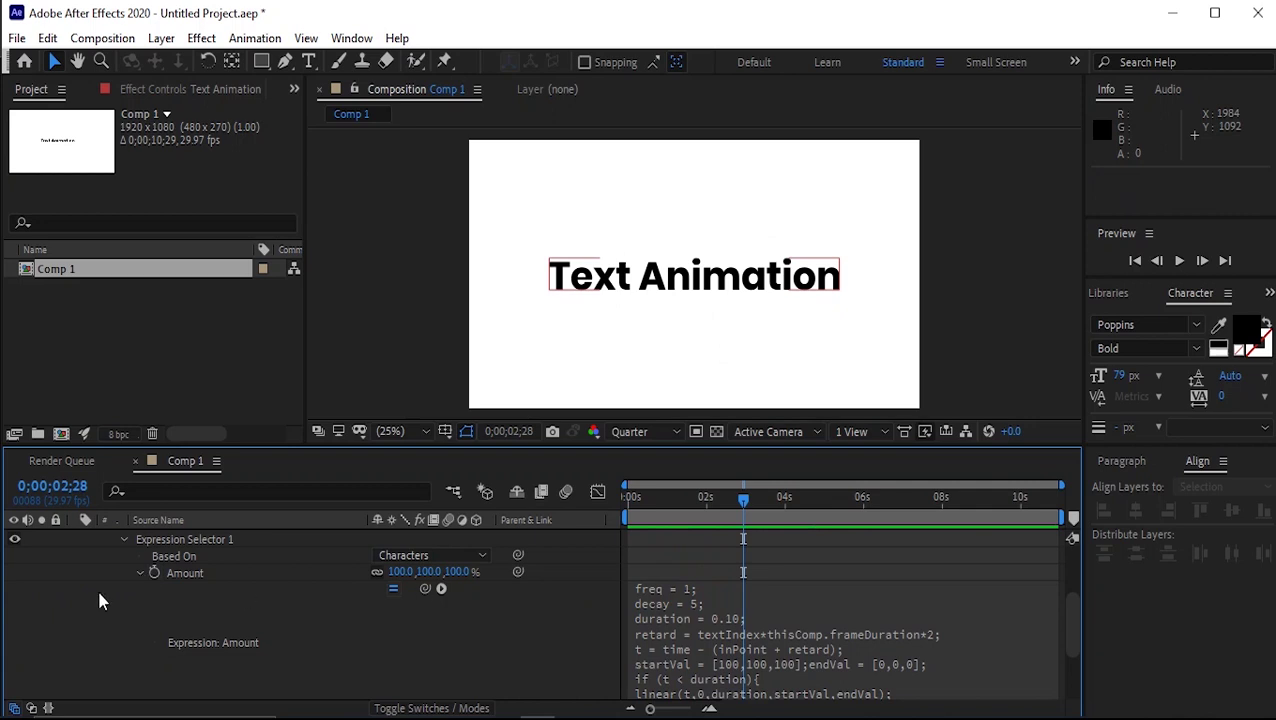
{"action": "left_click", "coordinate": [139, 572]}
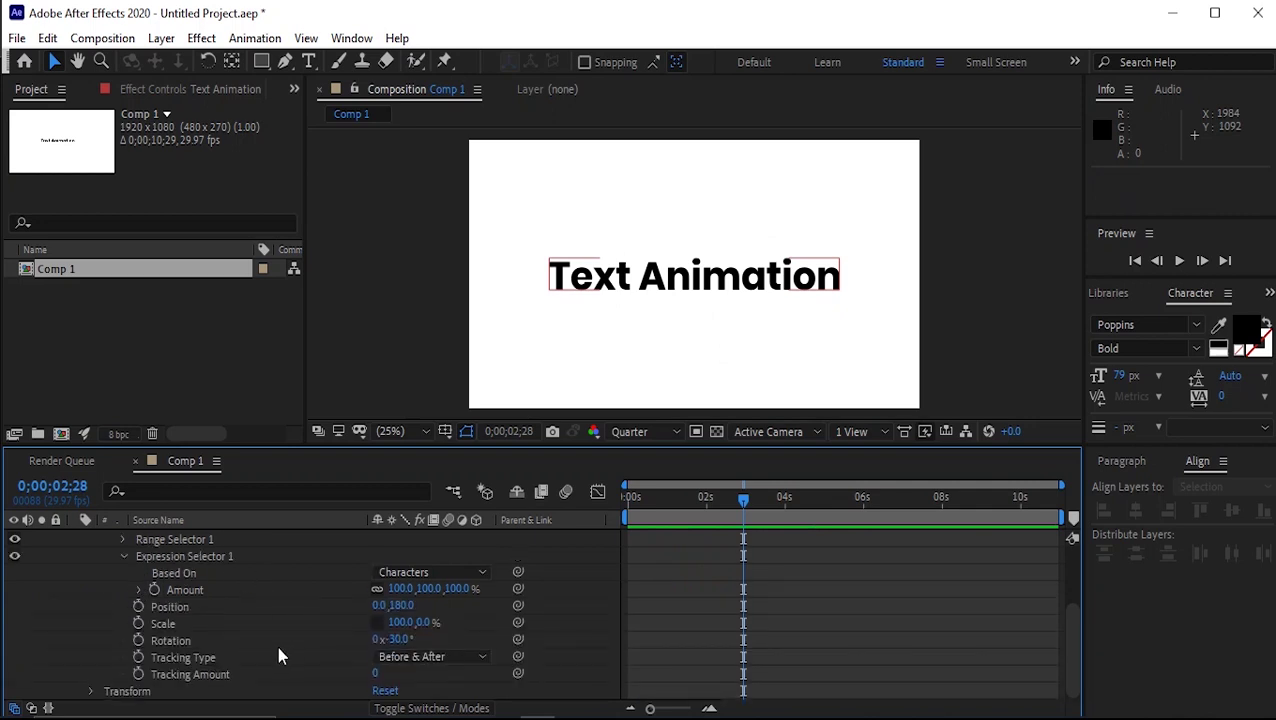